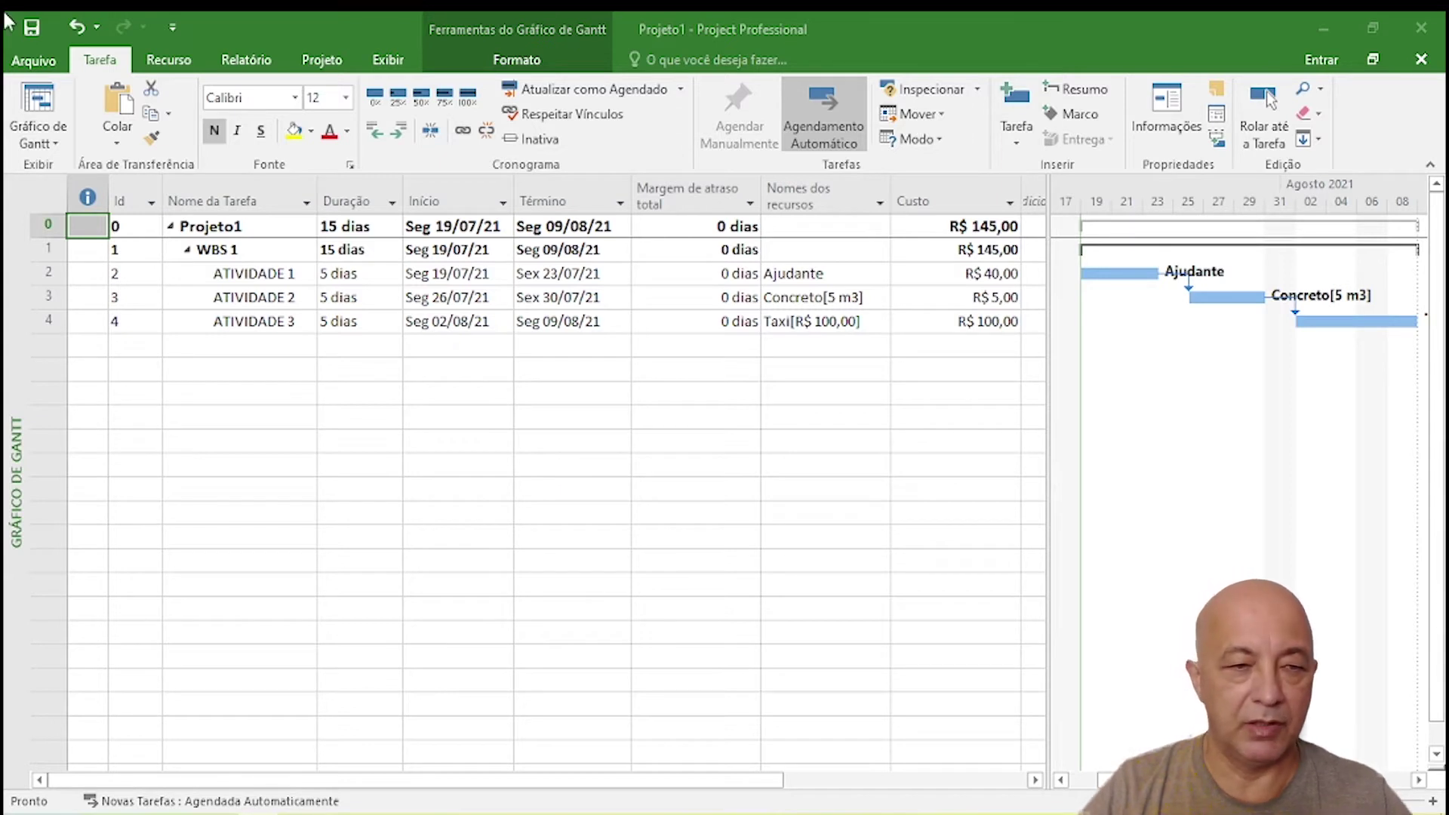
- Switch from the Gantt chart to the Planilha de Recursos view
left_click(48, 137)
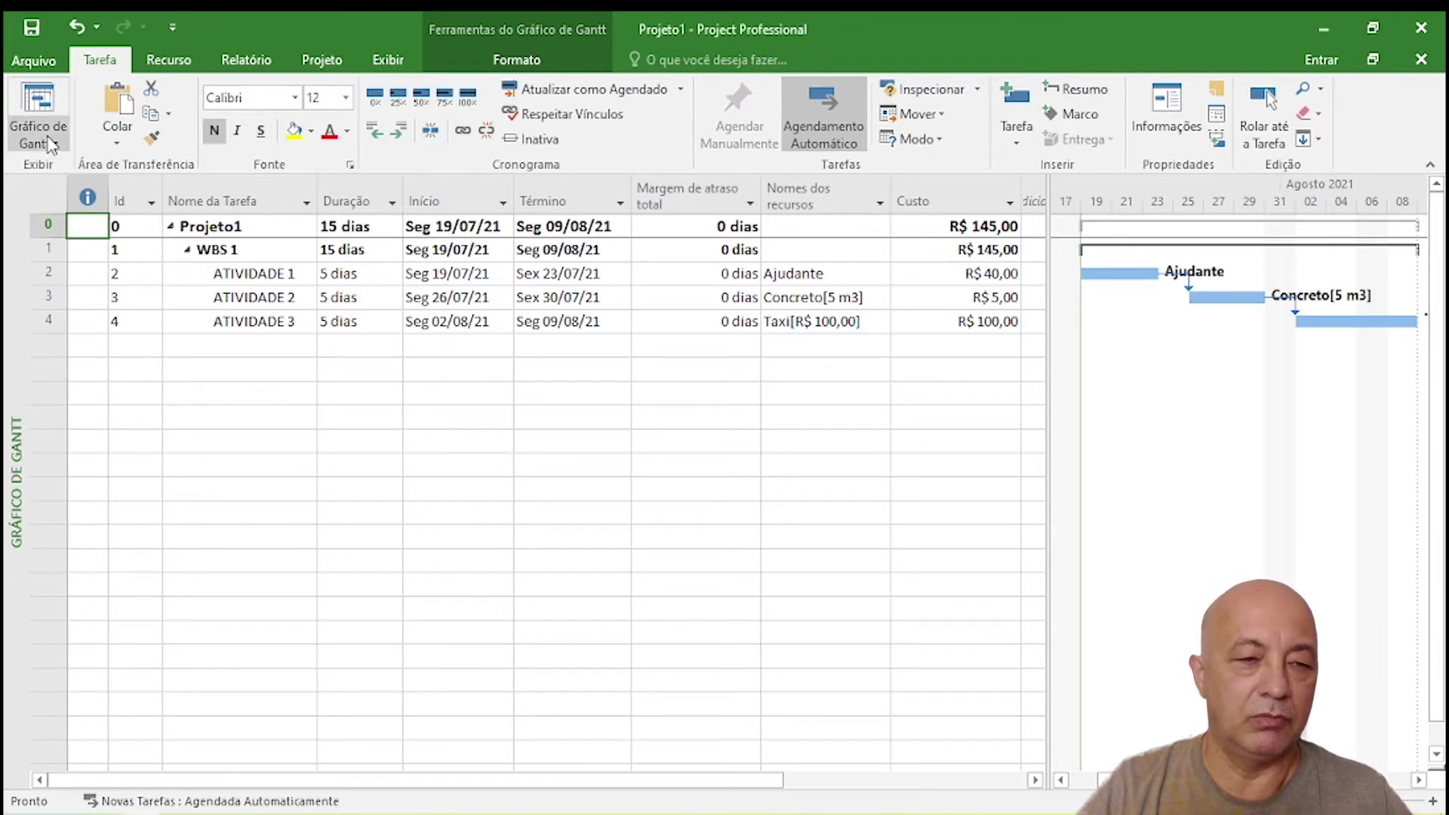
left_click(50, 144)
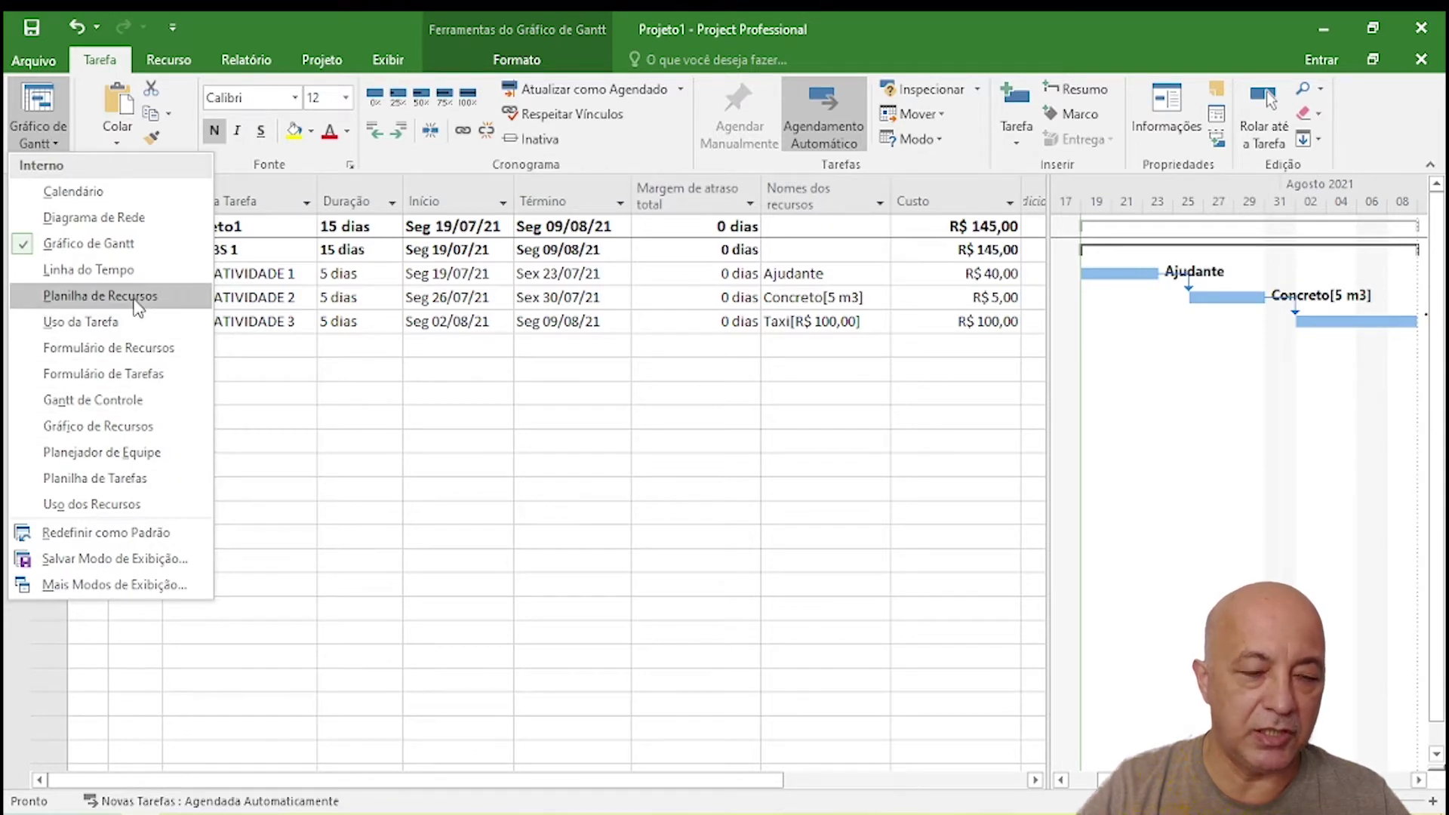
left_click(100, 296)
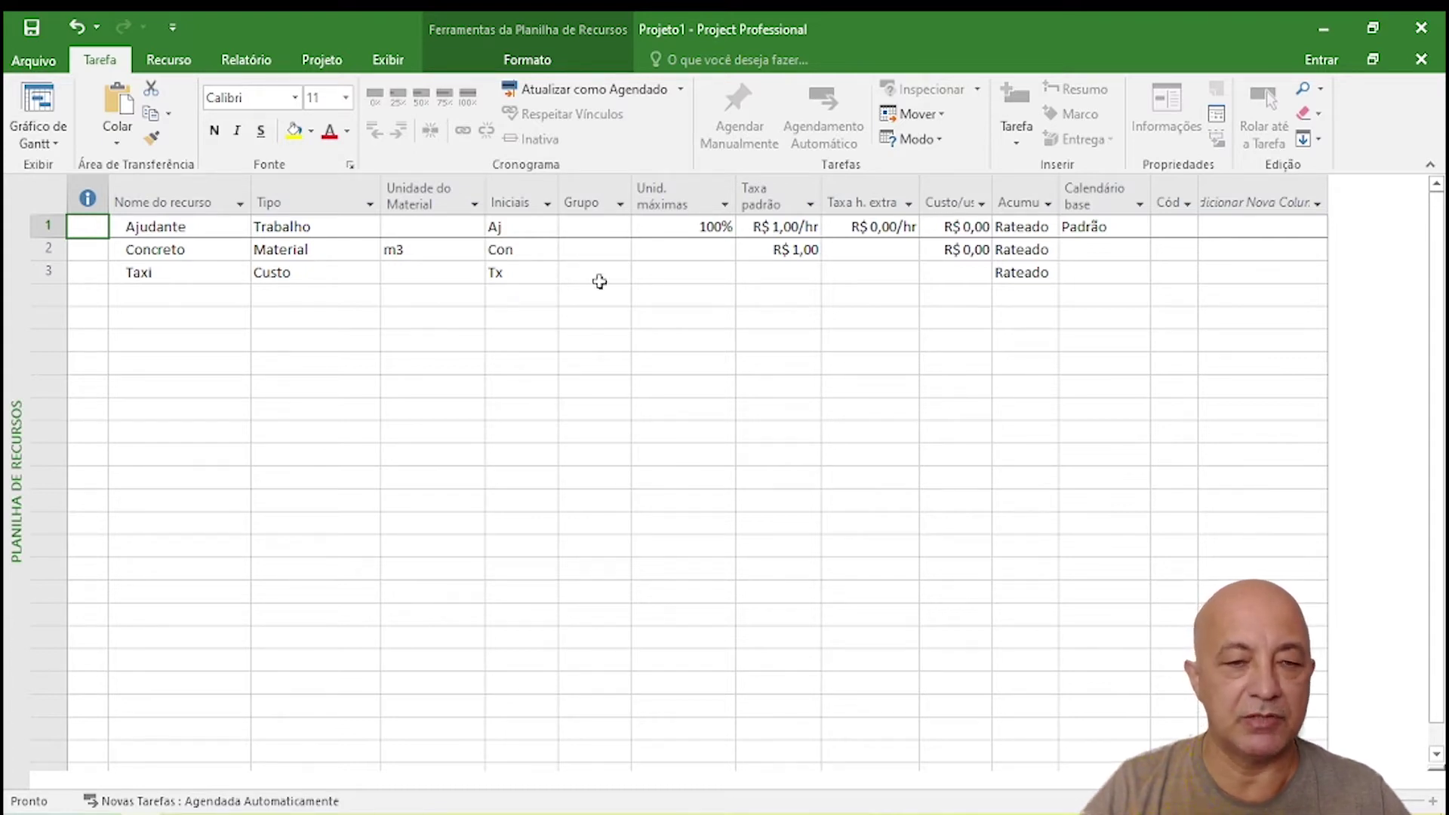
- Examine the resource types available for Ajudante, leaving its type as Trabalho
left_click(317, 227)
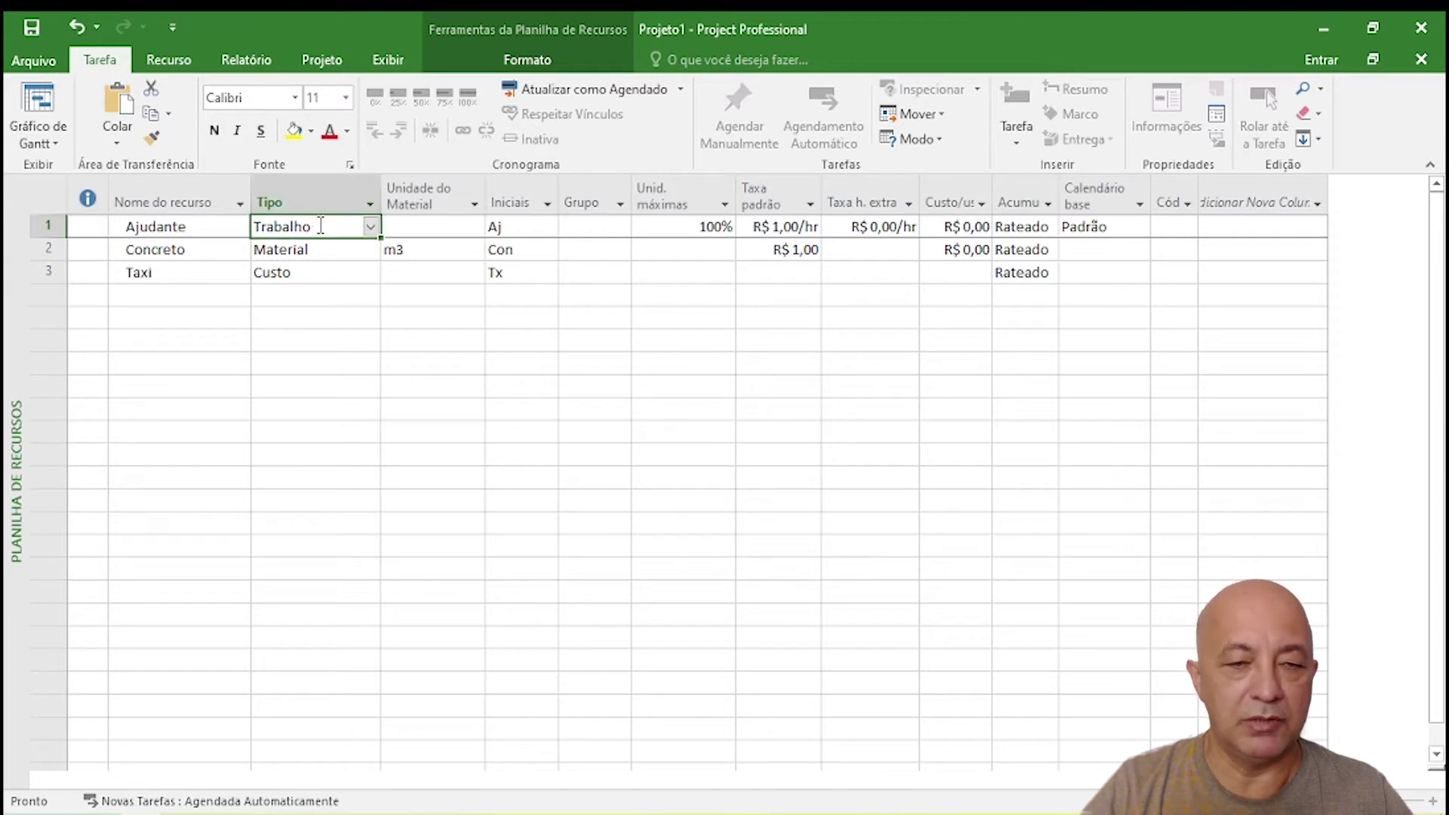
left_click(371, 229)
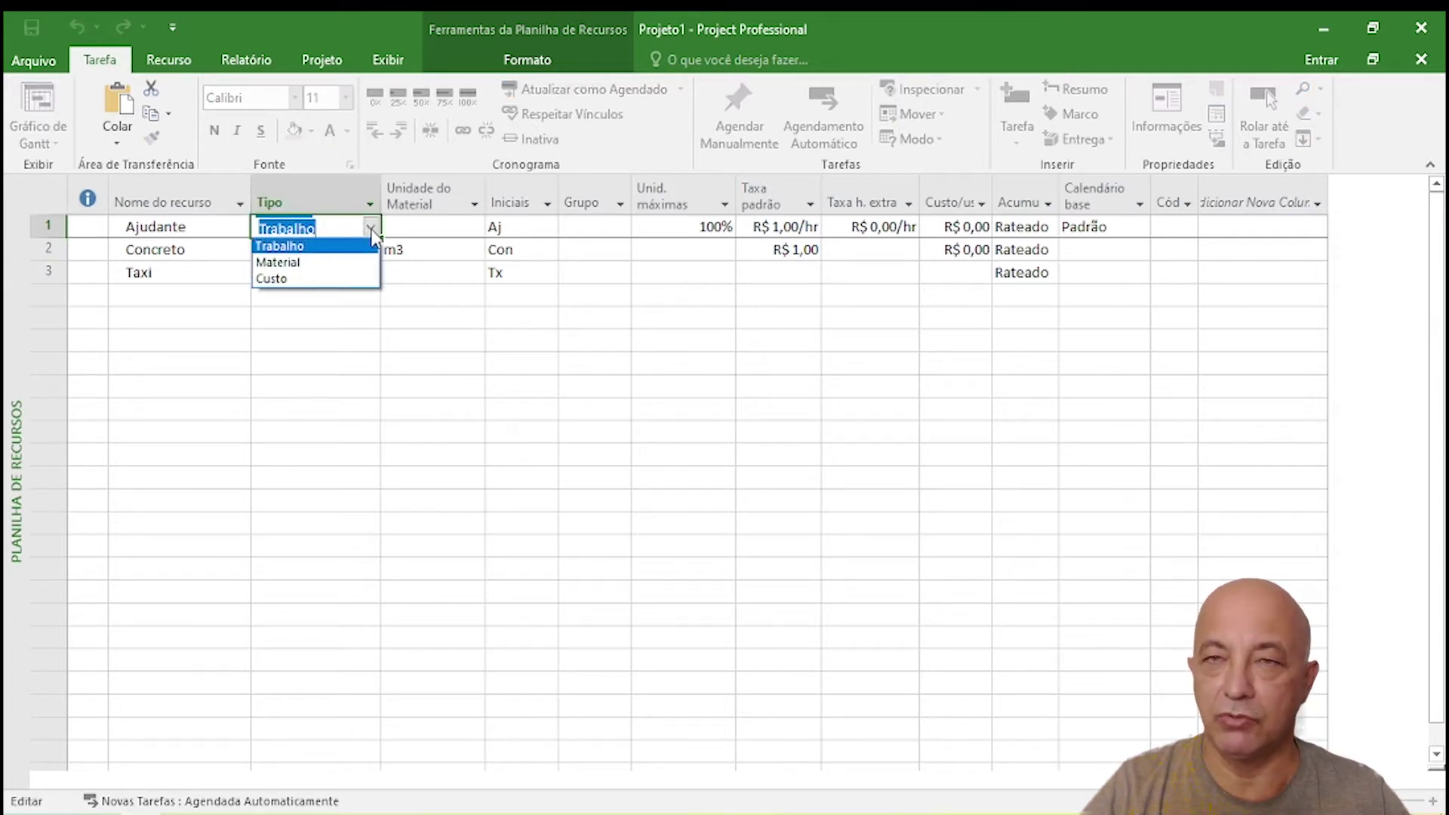
left_click(372, 229)
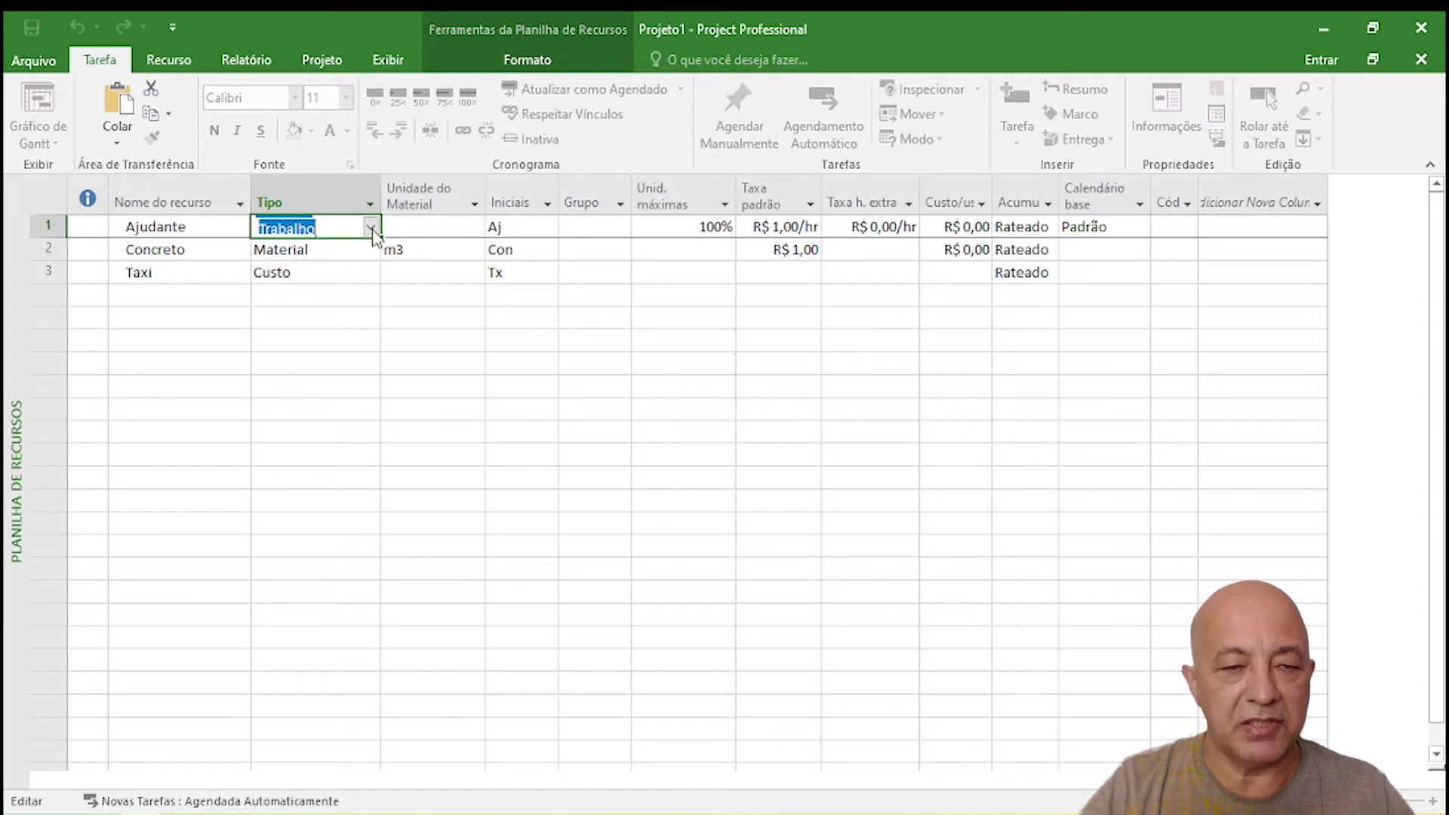
left_click(156, 226)
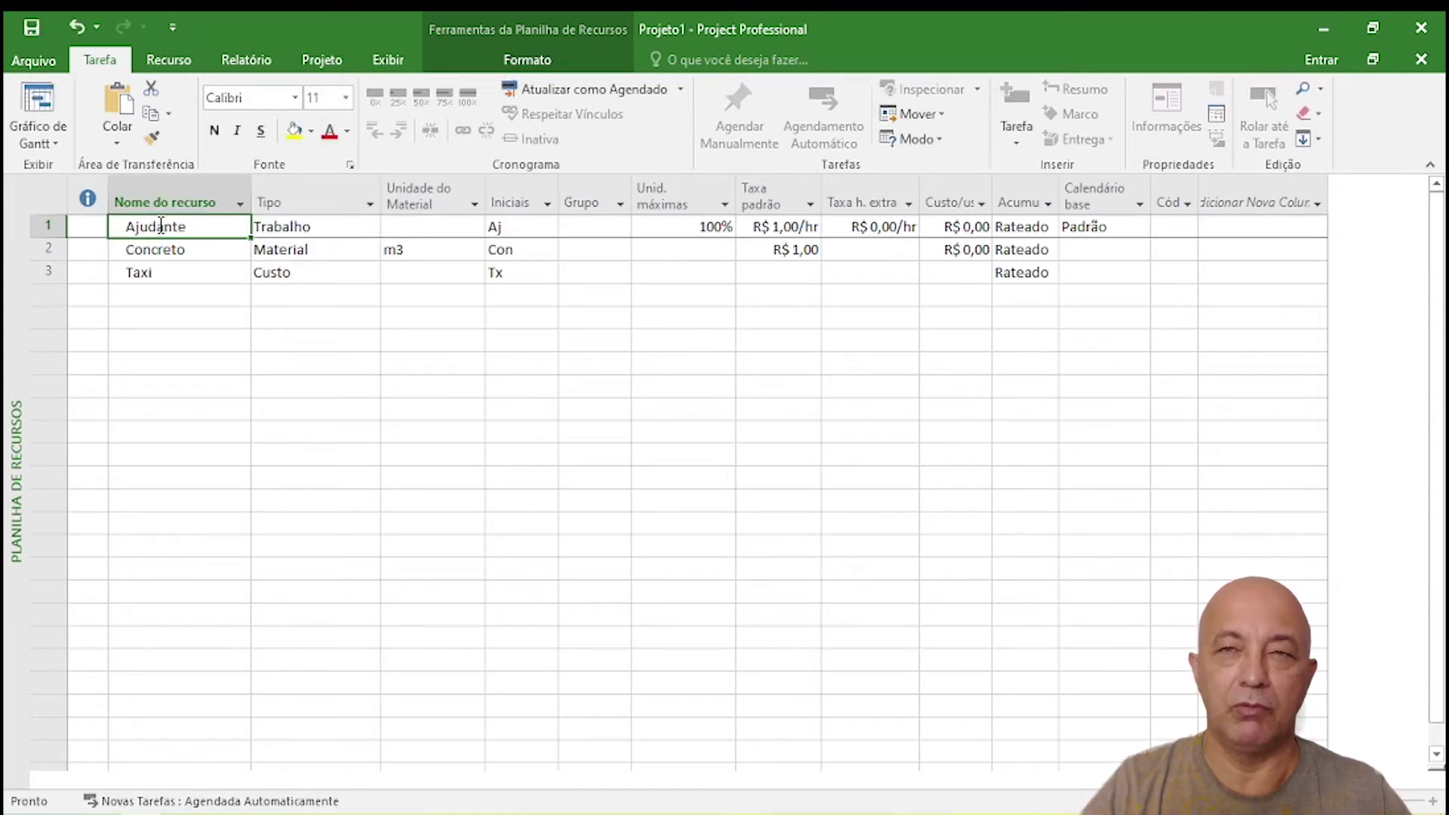
left_click(322, 233)
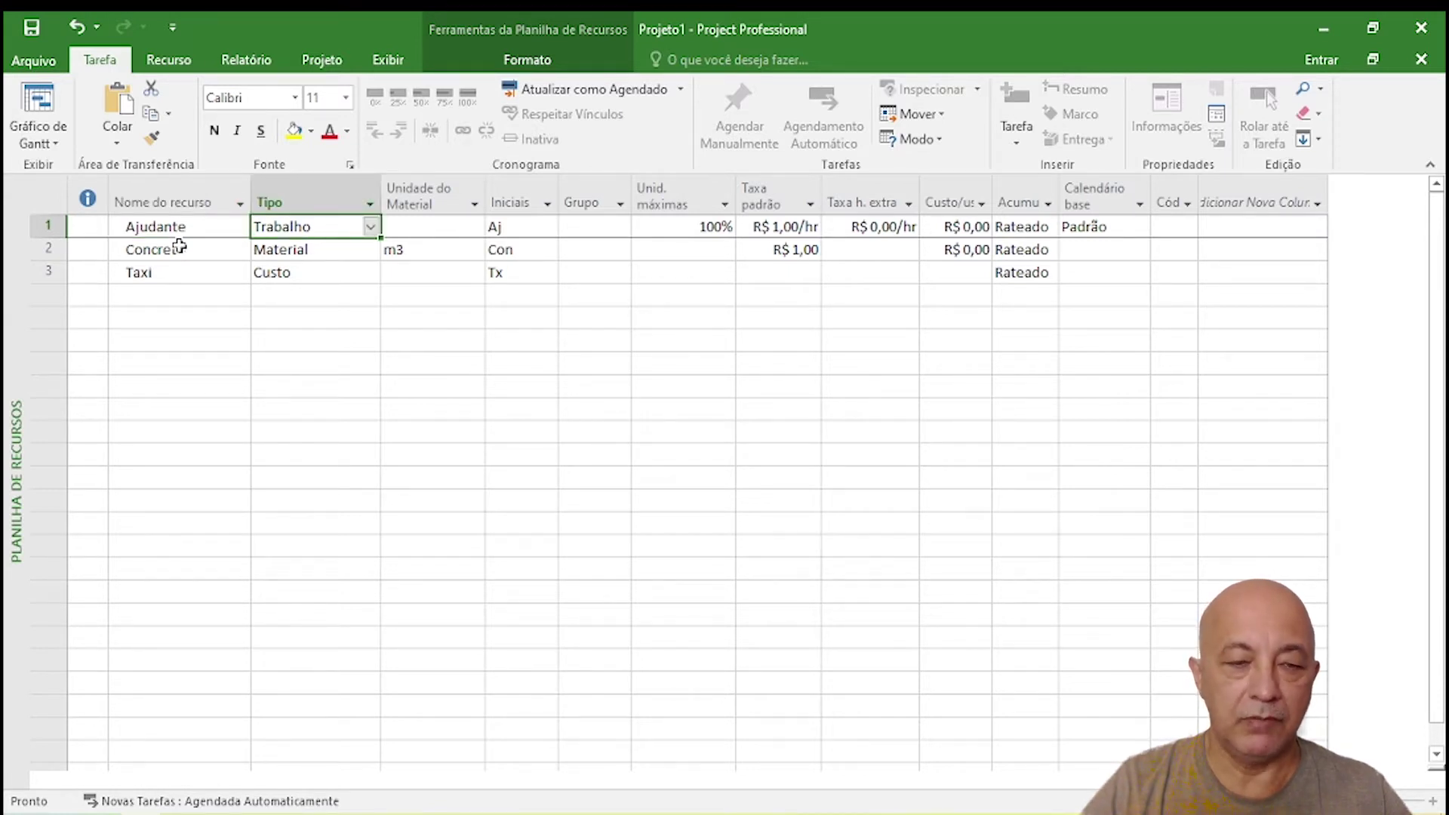
- Examine the Concreto resource's type and material unit in the sheet and its resource information, discarding any changes
left_click(283, 252)
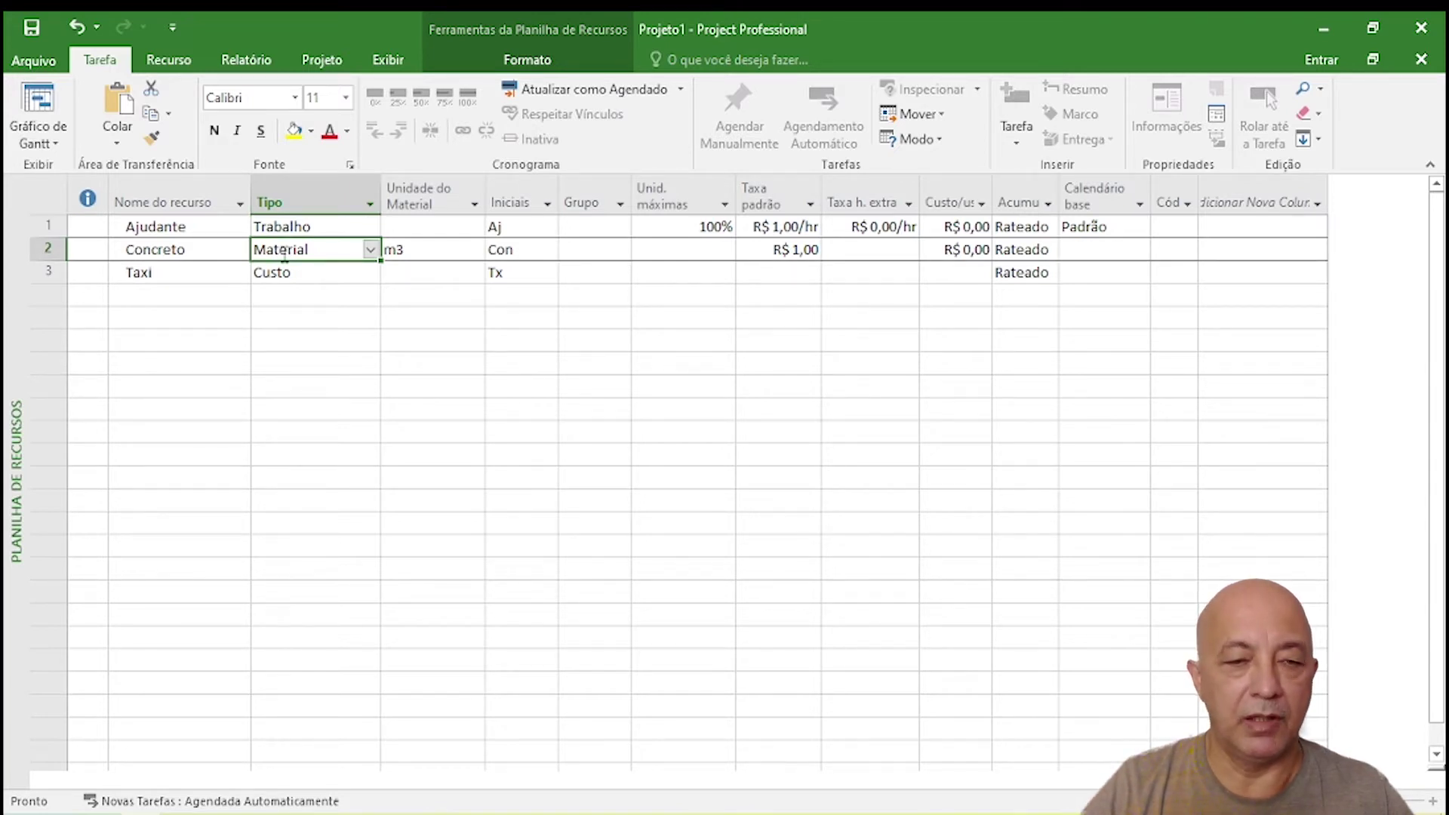
left_click(418, 256)
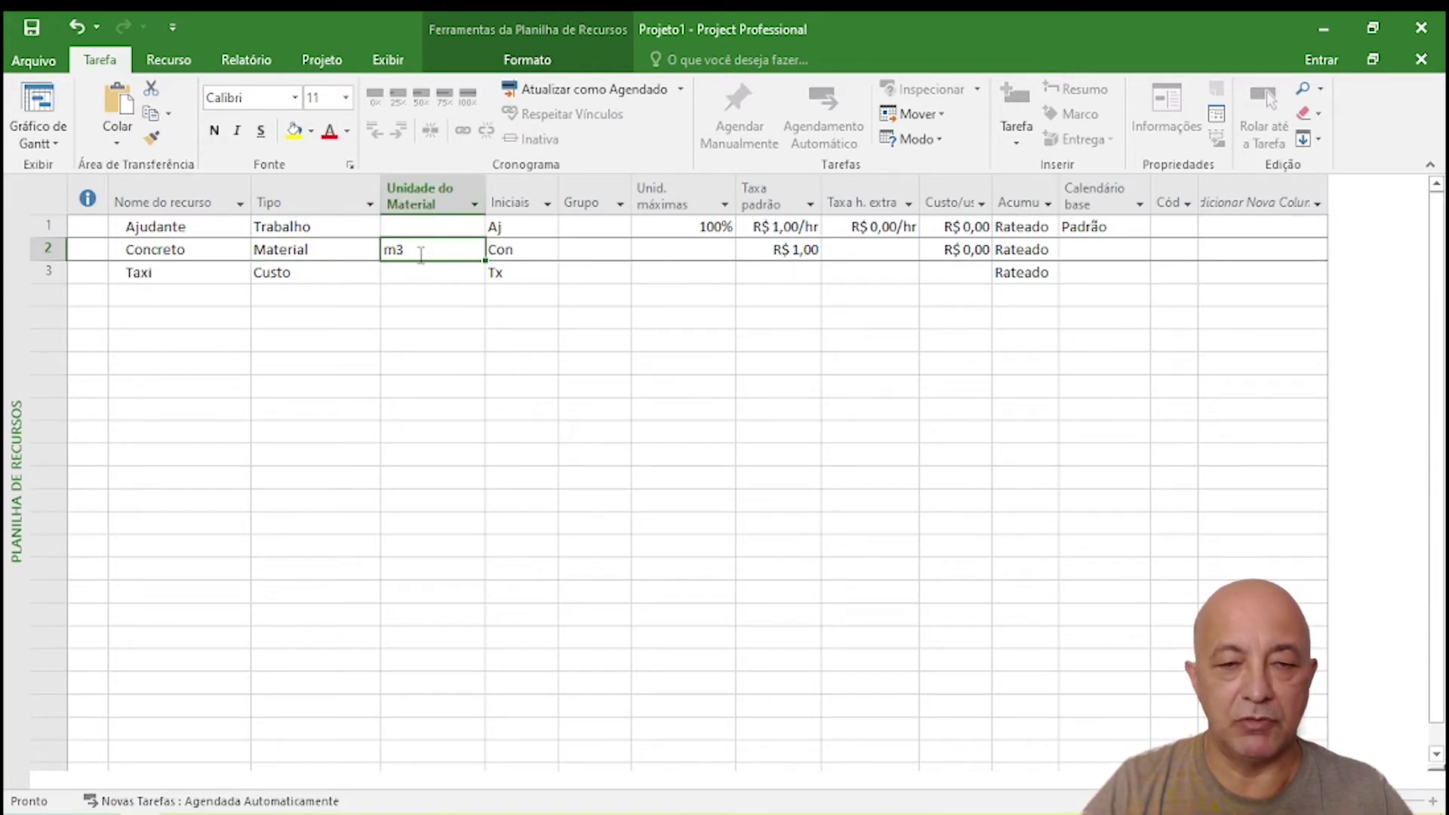
double_click(273, 253)
left_click(937, 356)
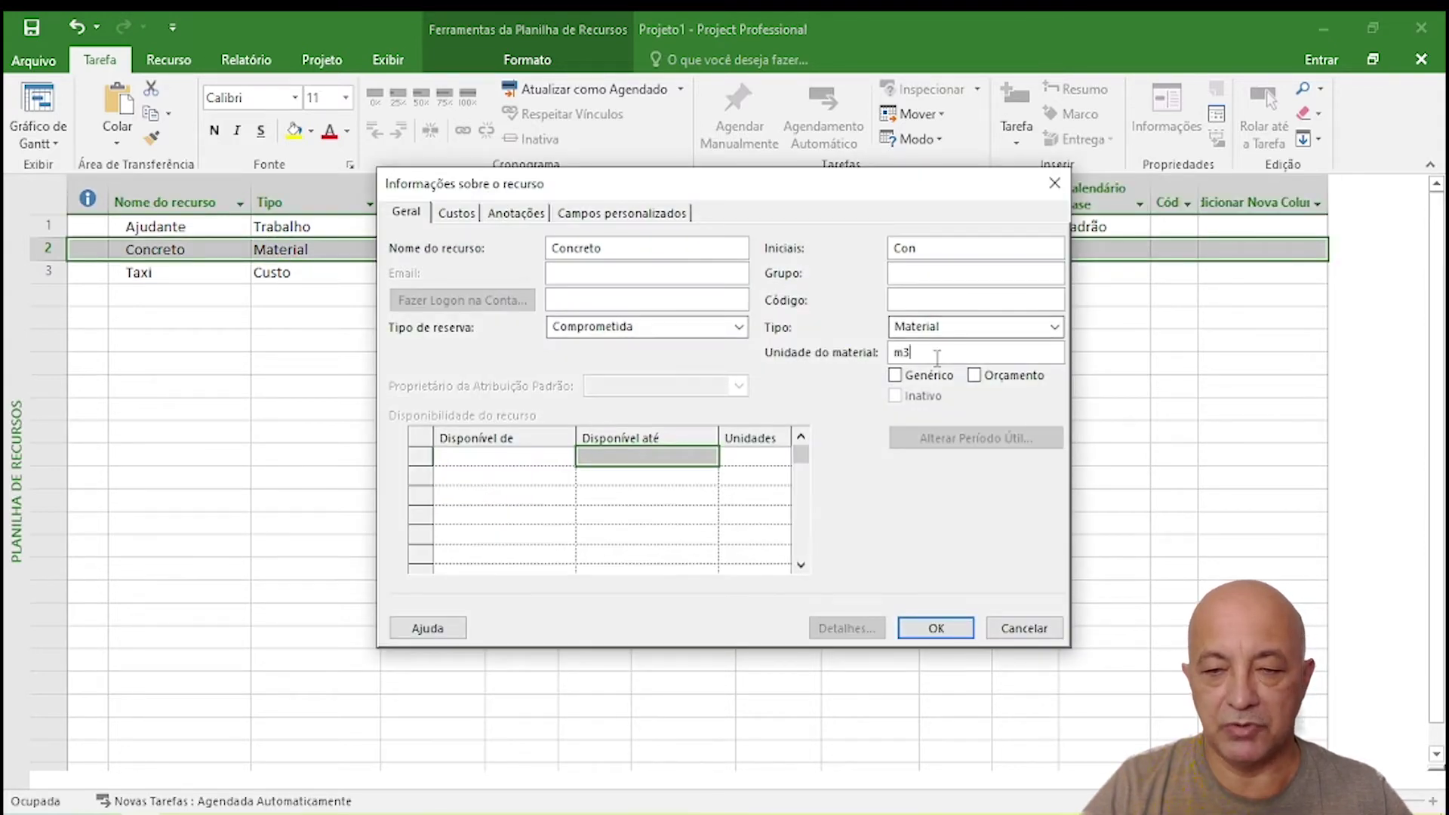
left_click(1030, 630)
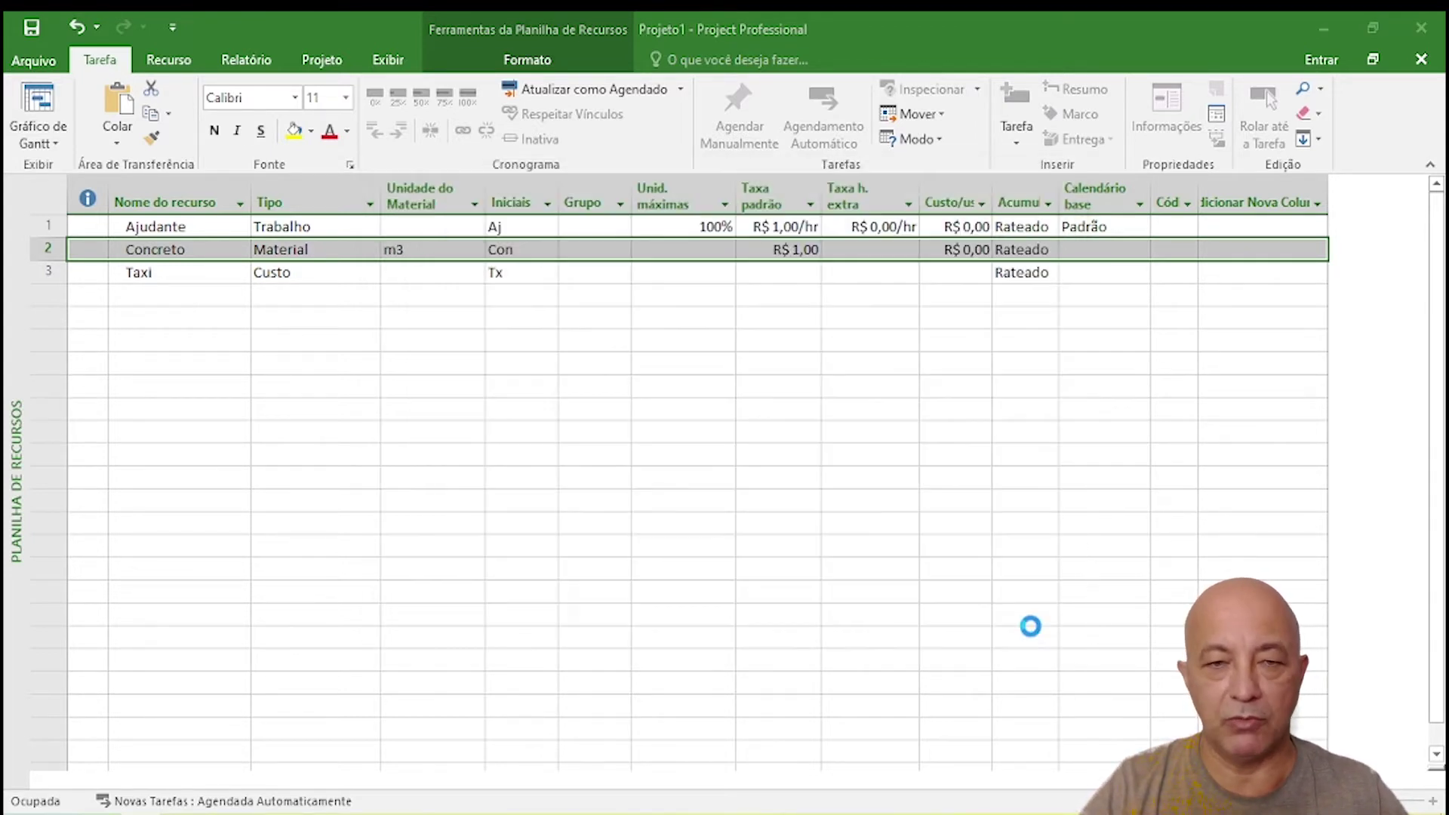
- Examine the type and material unit fields in the Ajudante resource's information, discarding any changes
left_click(193, 226)
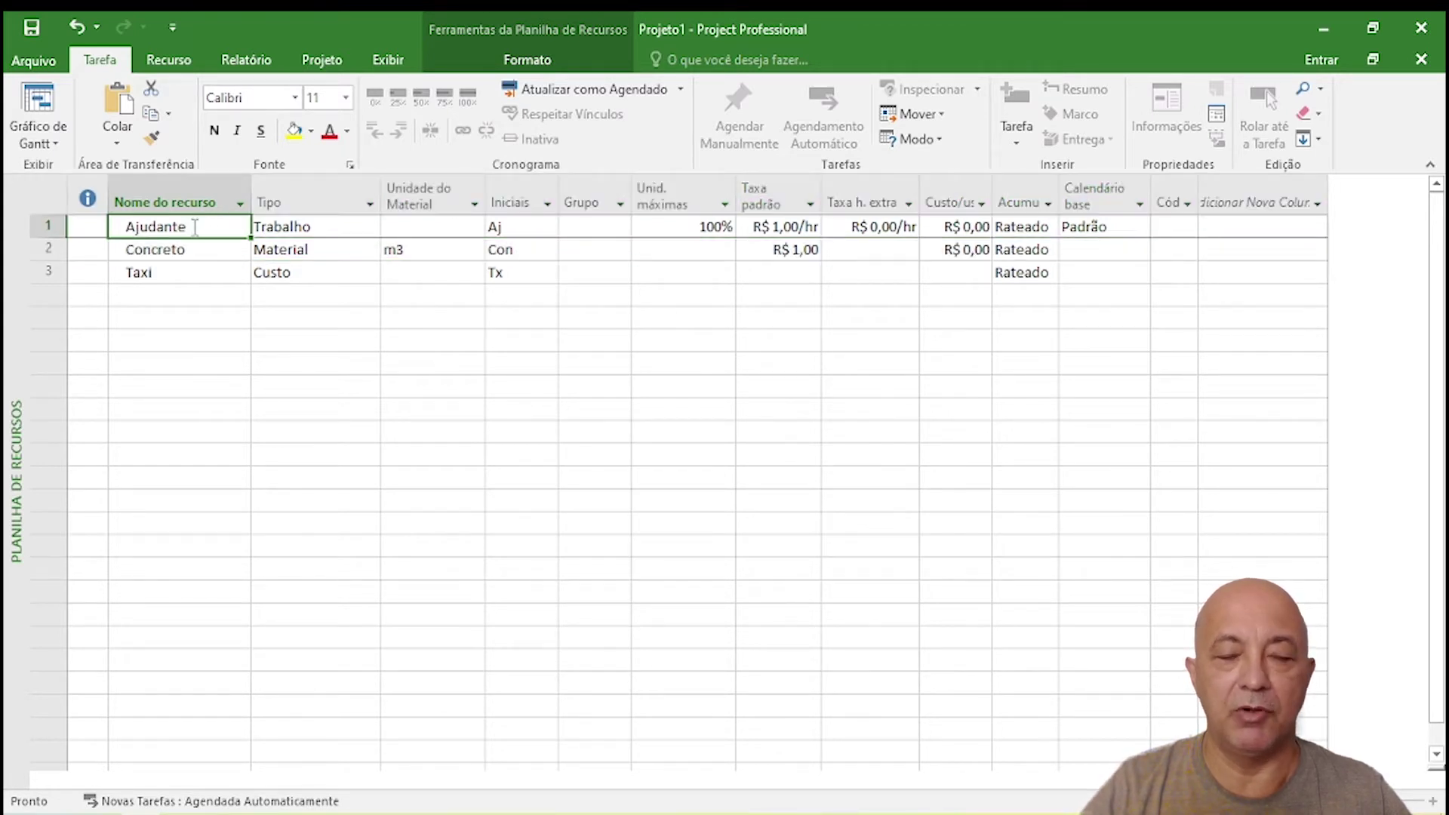
double_click(296, 229)
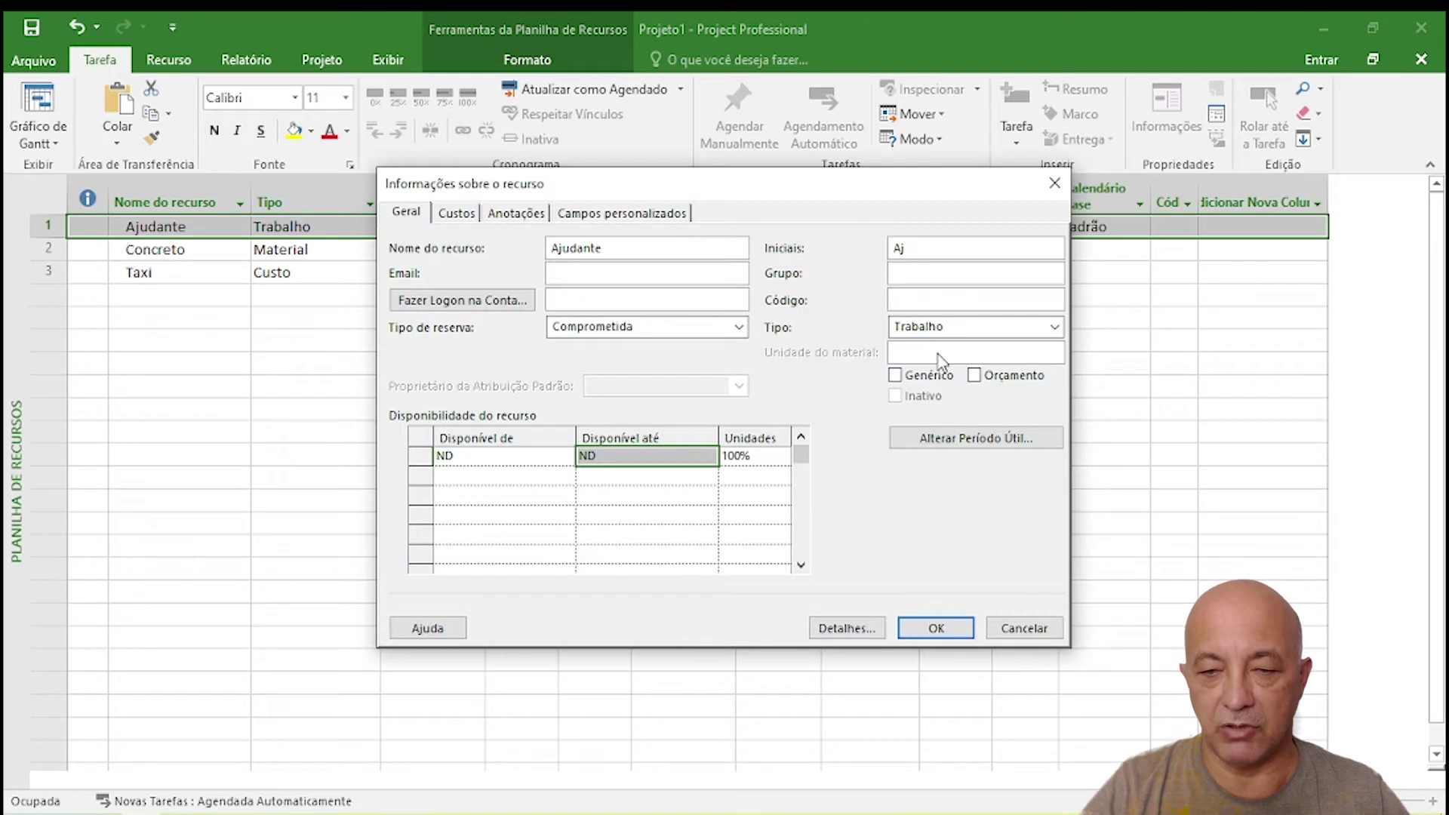
left_click(1034, 628)
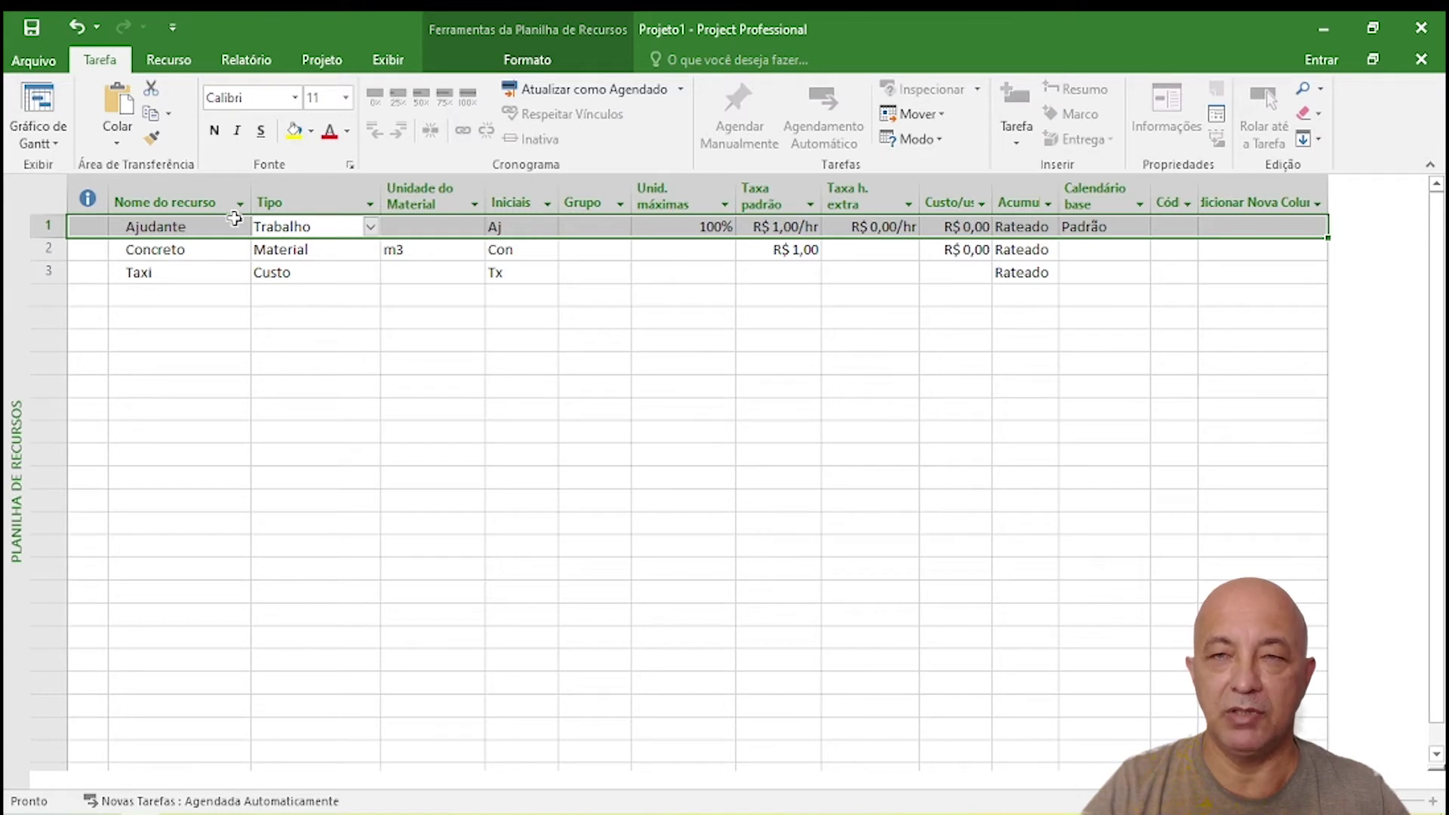
- Compare the Taxi resource's type with the Ajudante resource's type and standard rate in the resource sheet
left_click(158, 277)
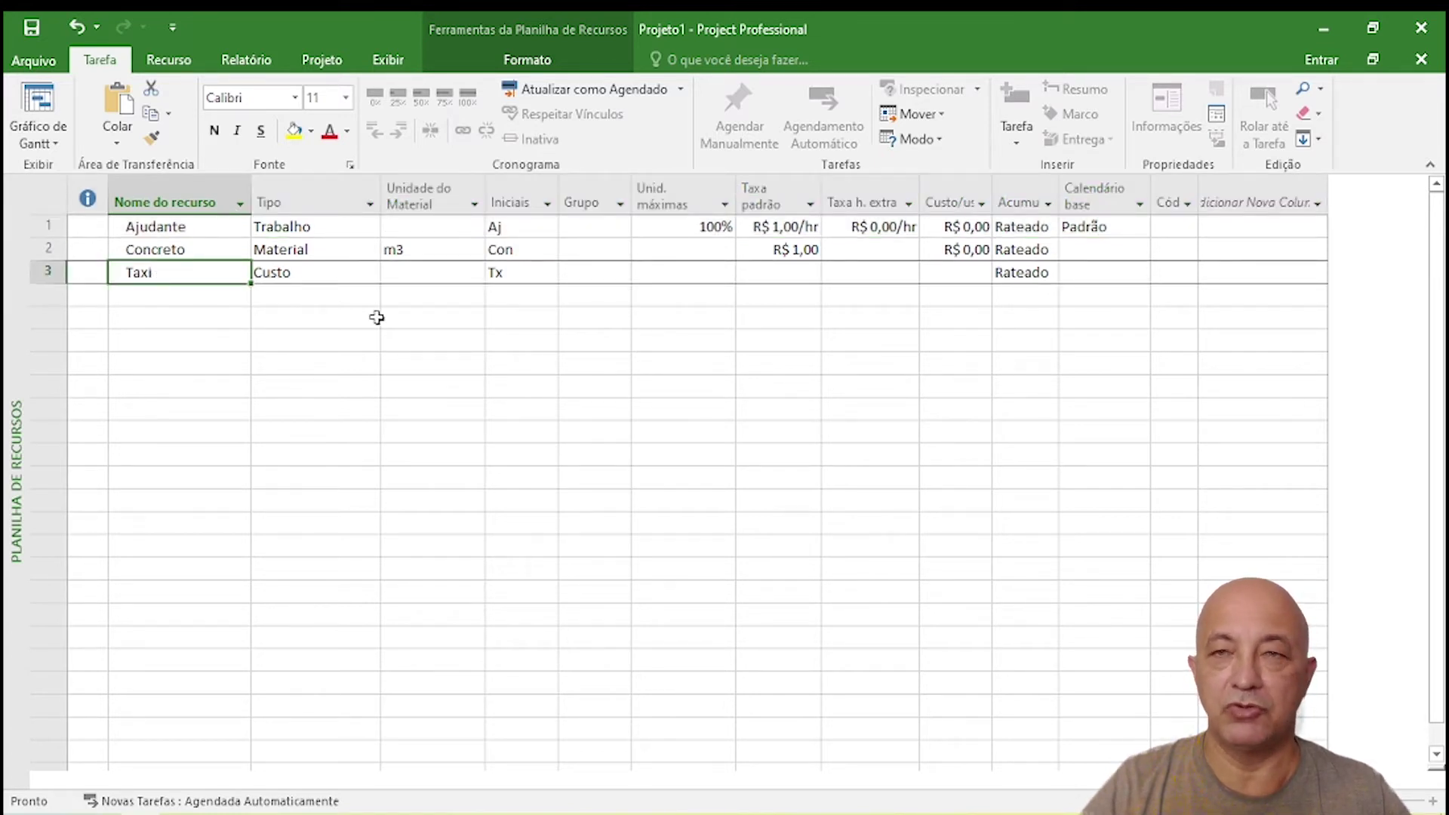
left_click(294, 273)
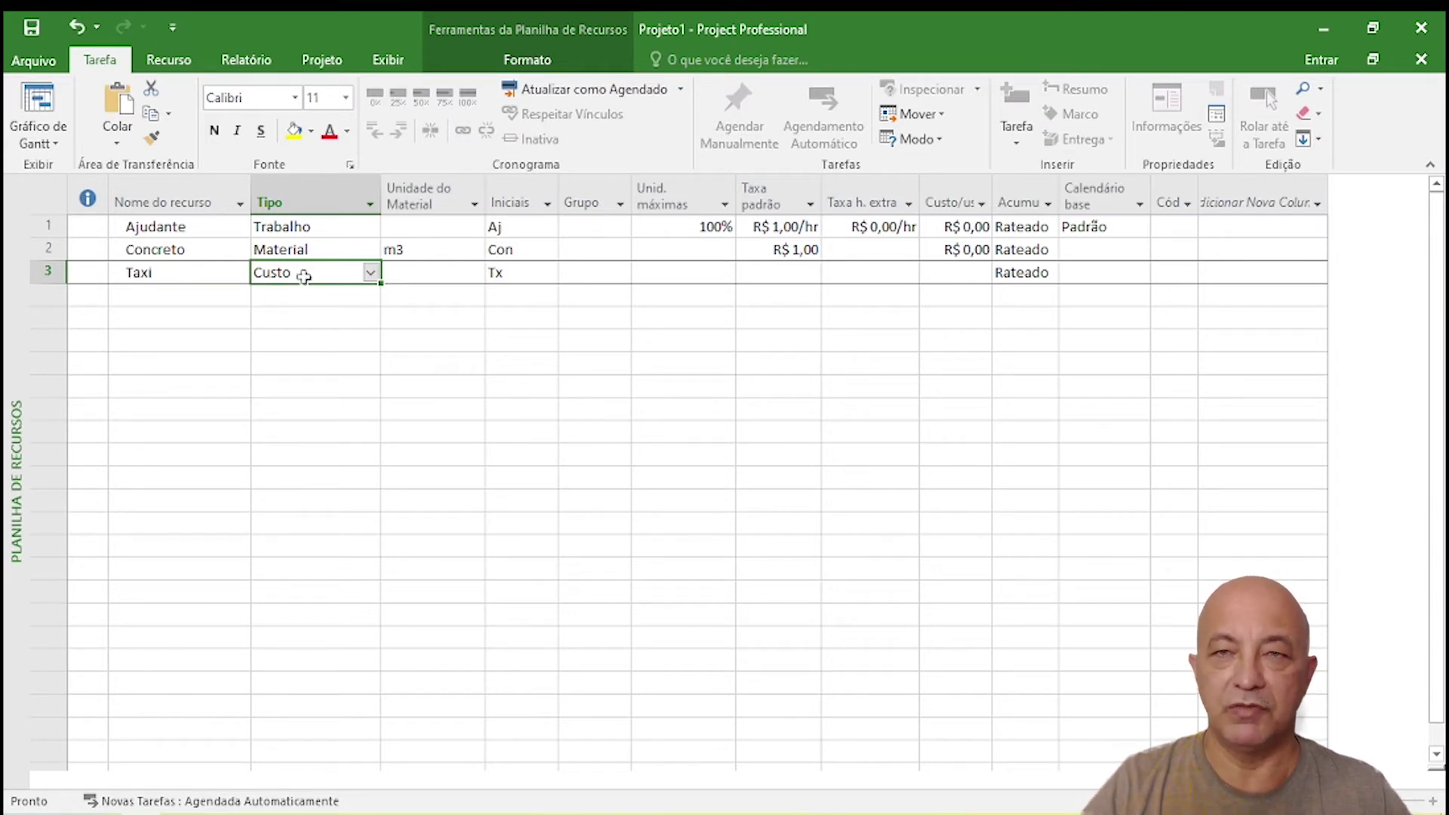
left_click(290, 227)
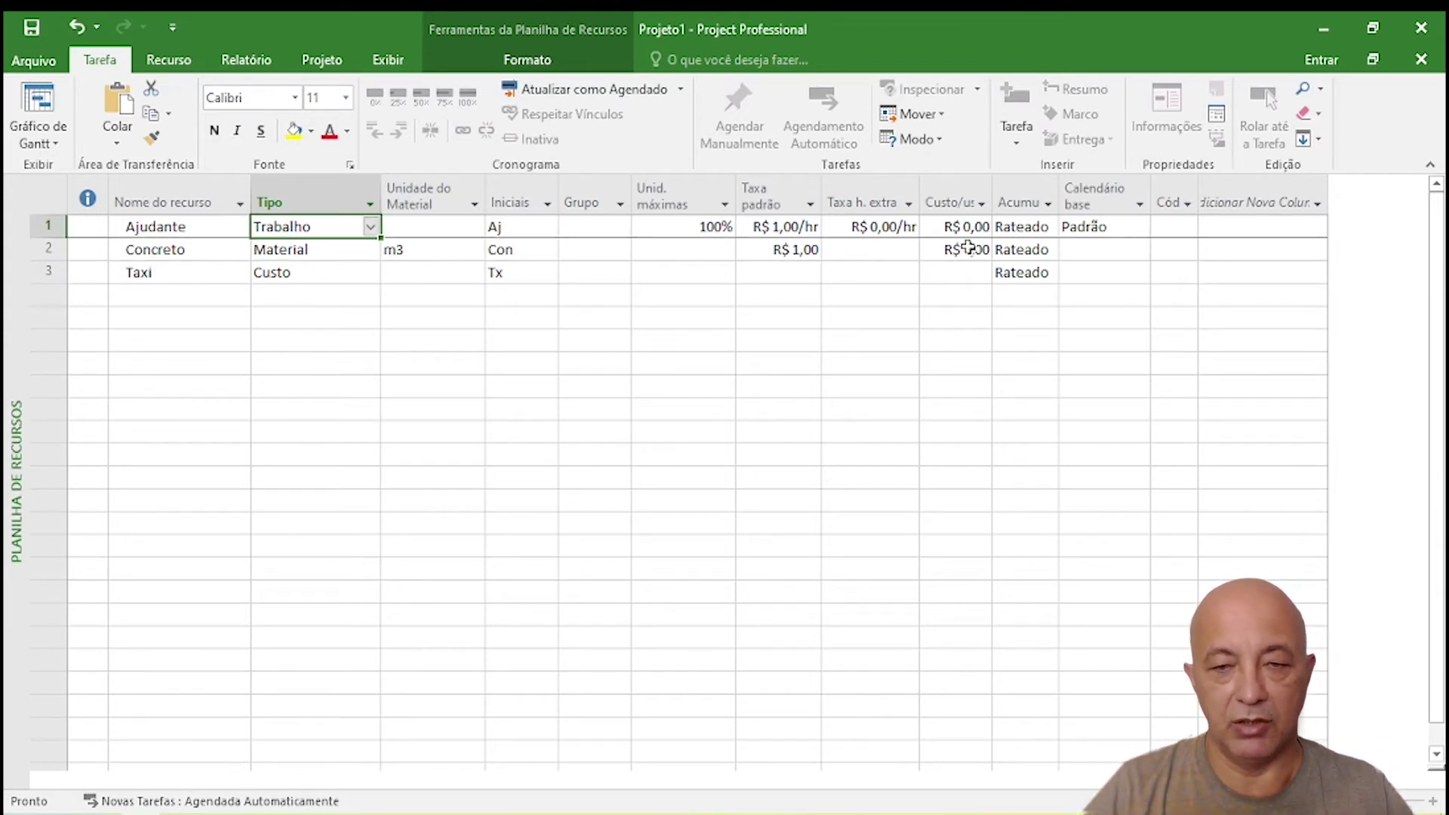
left_click(775, 234)
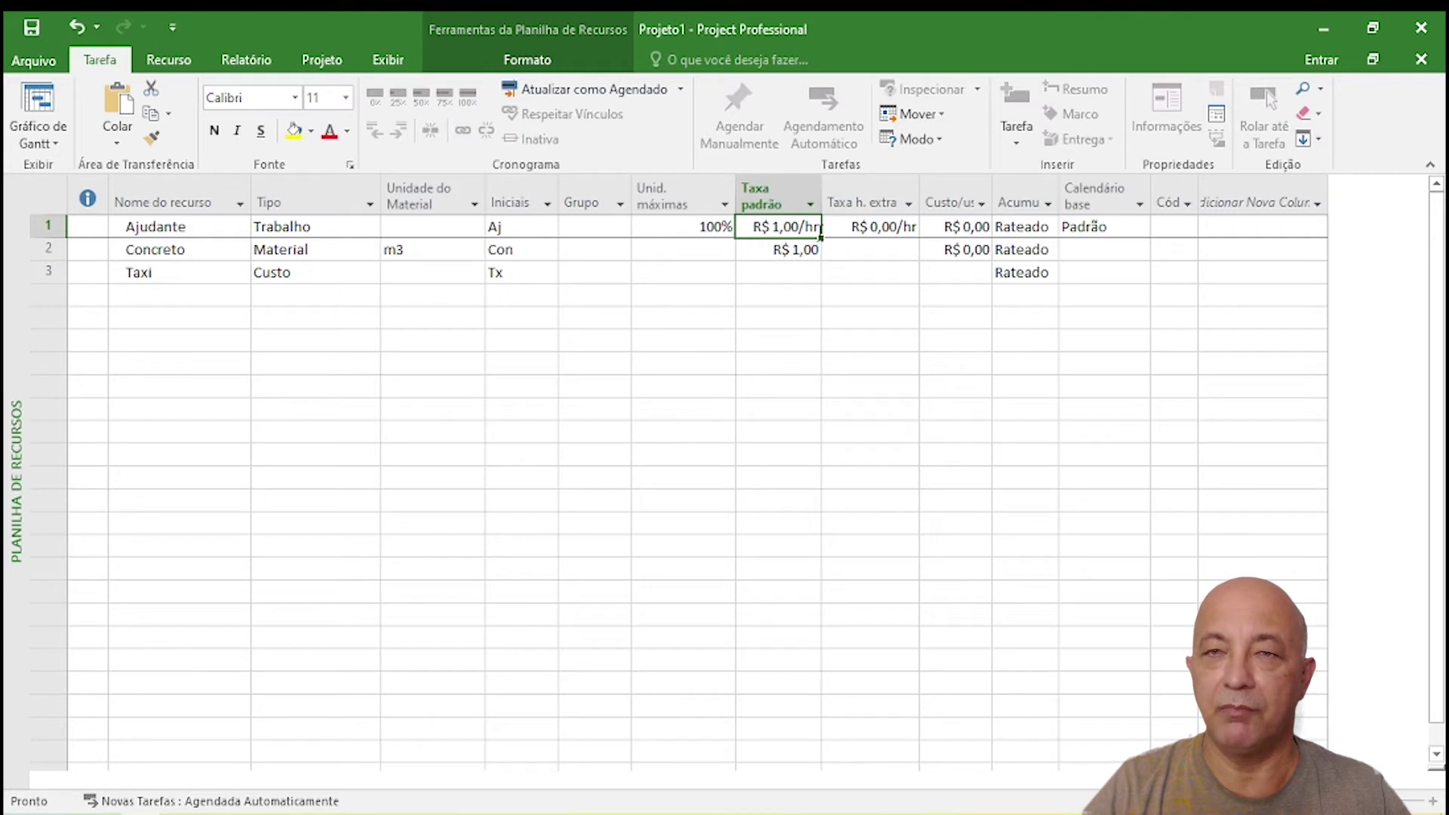
left_click(224, 223)
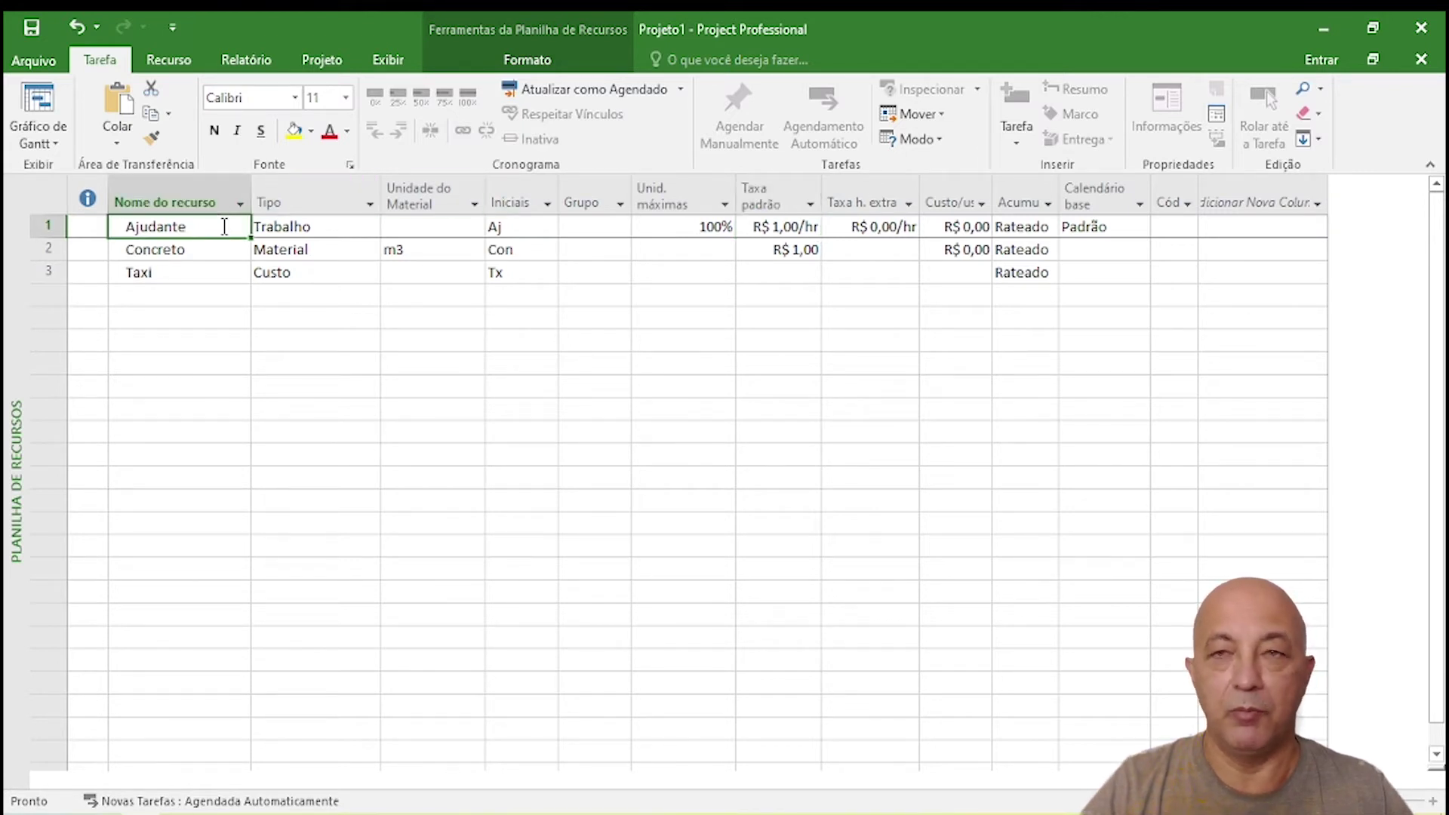
left_click(140, 274)
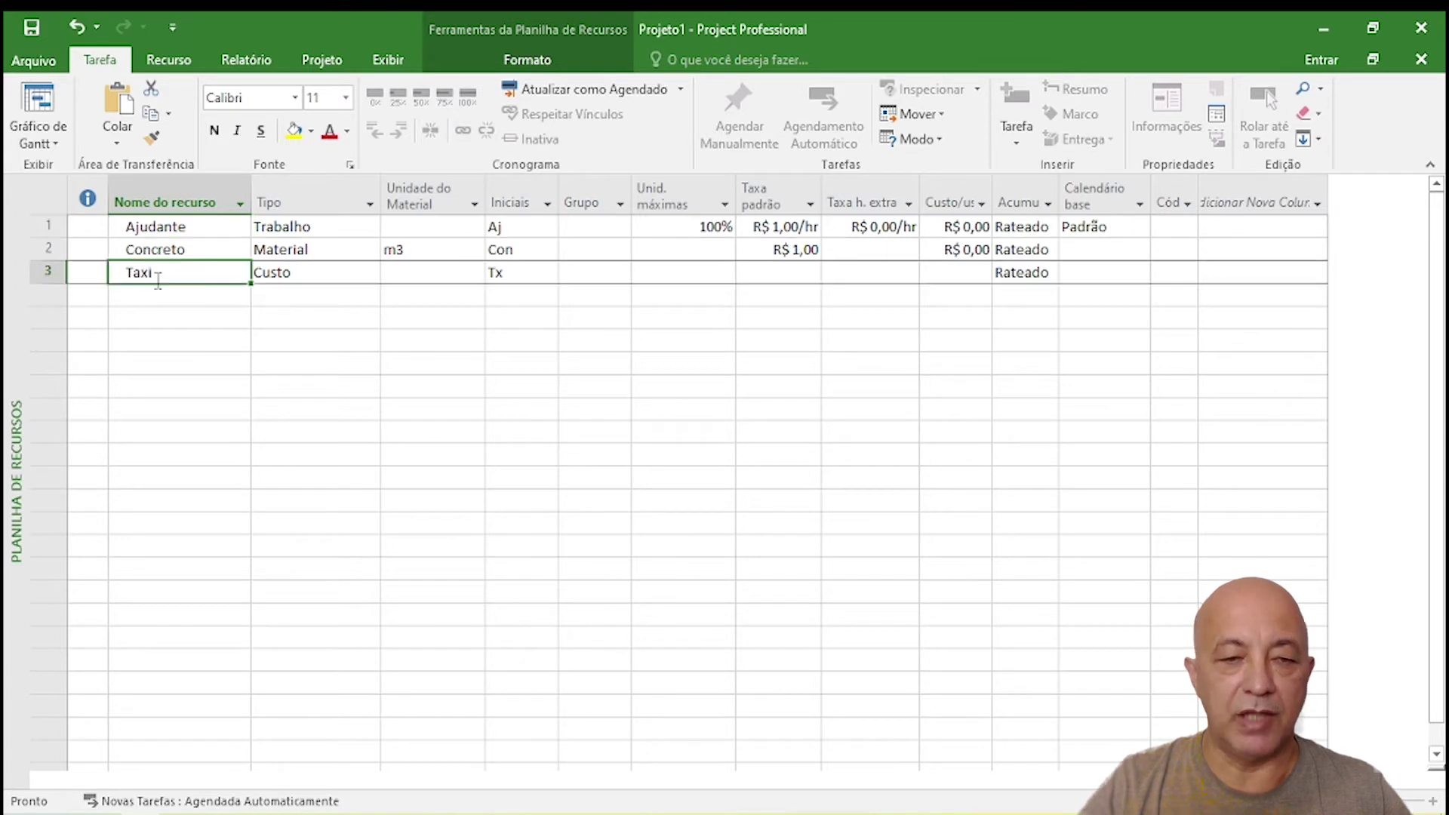
left_click(281, 275)
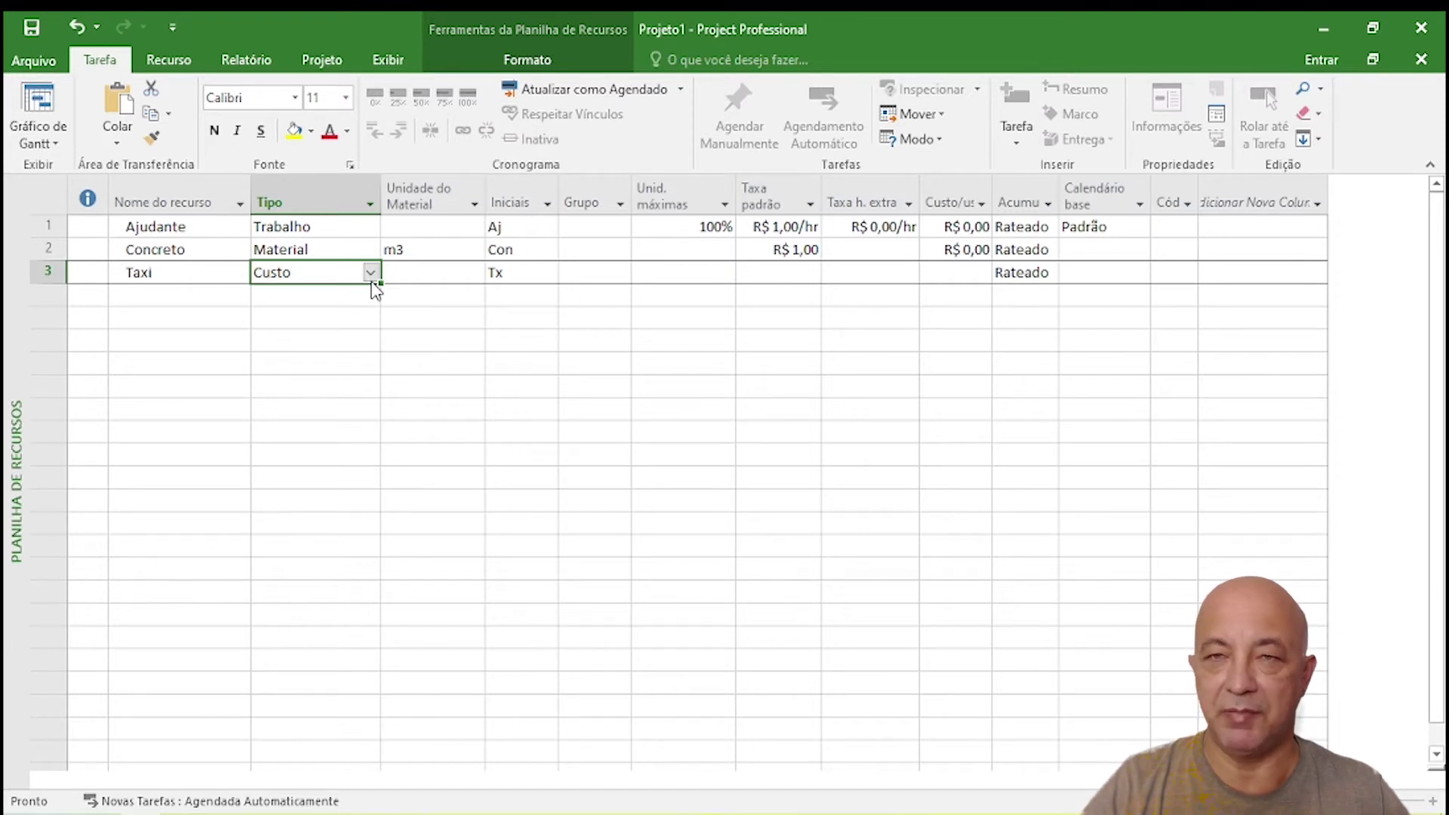
left_click(189, 275)
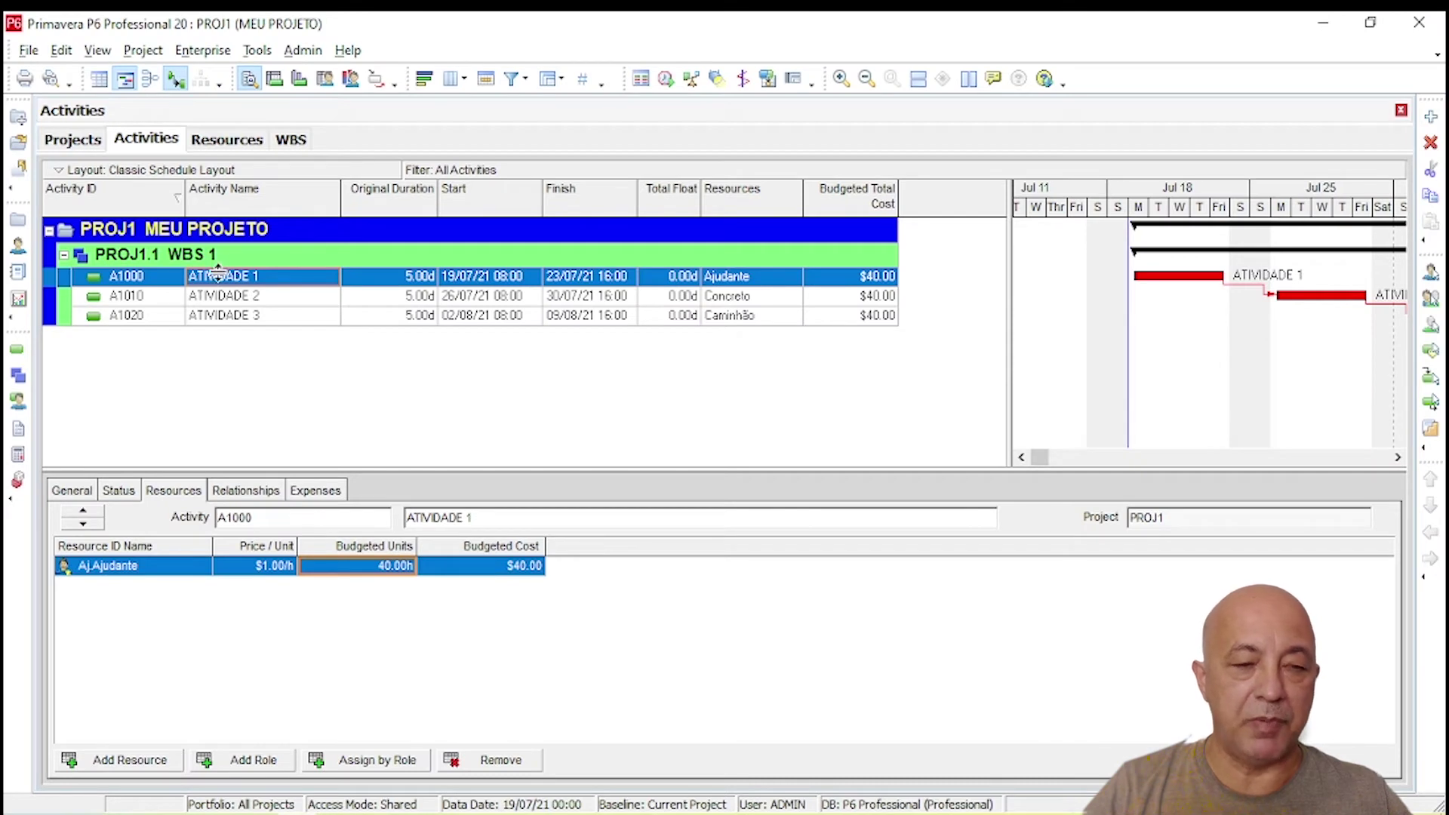
- In Primavera P6, examine the resource type details of Ajudante, Caminhão and Concreto and Concreto's unit of measure, and return to the activities
left_click(20, 249)
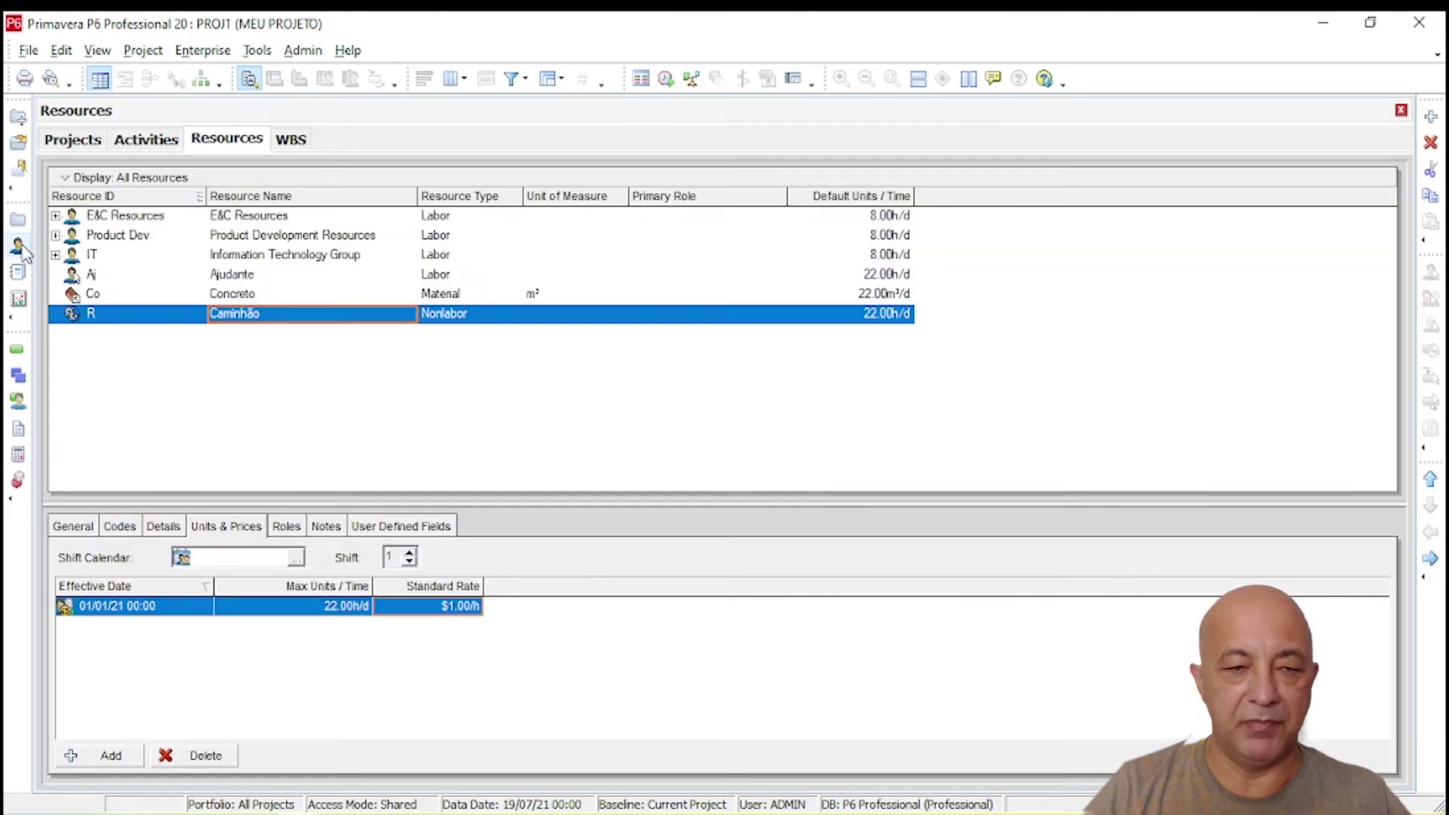
left_click(262, 280)
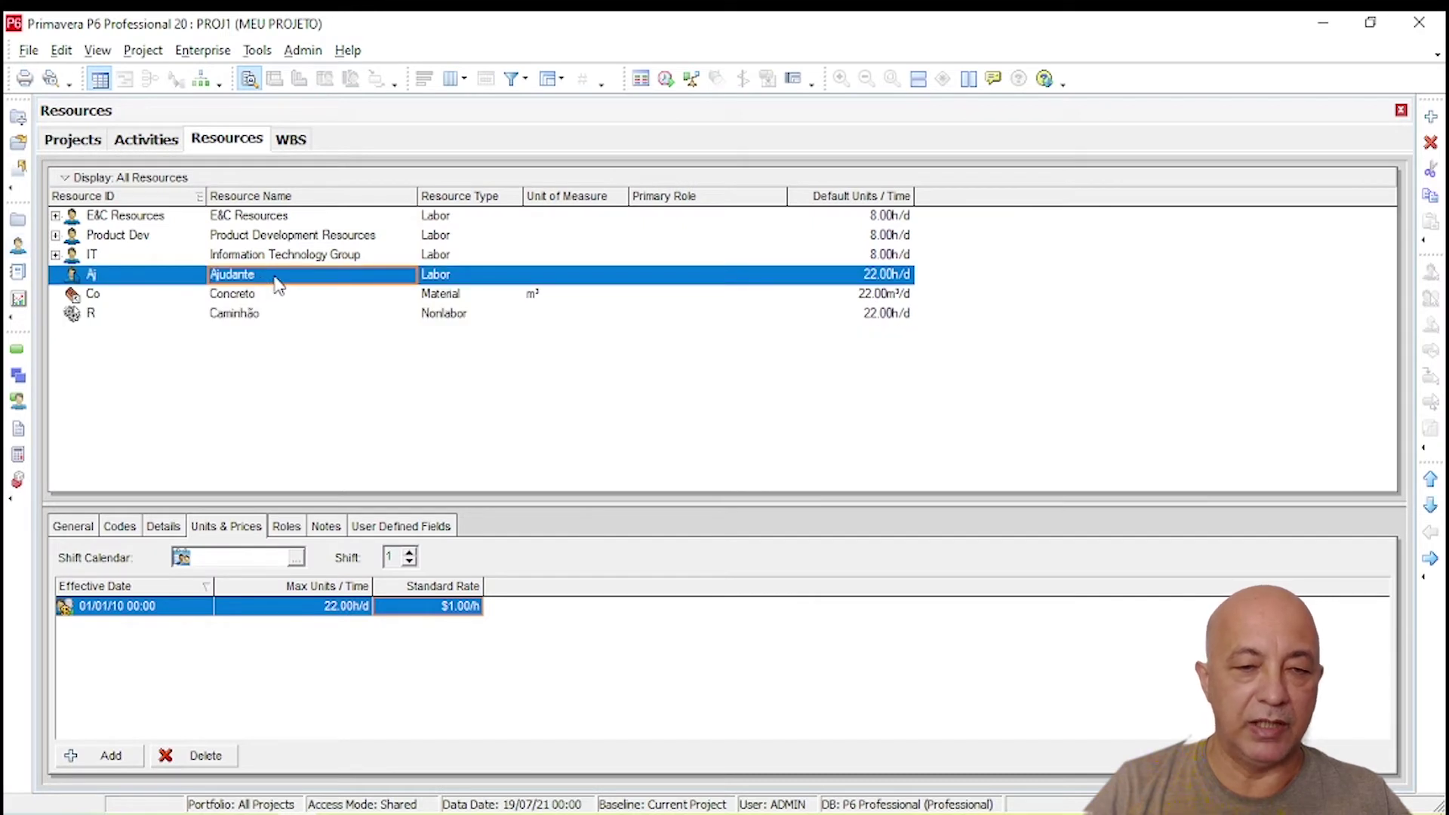
left_click(173, 530)
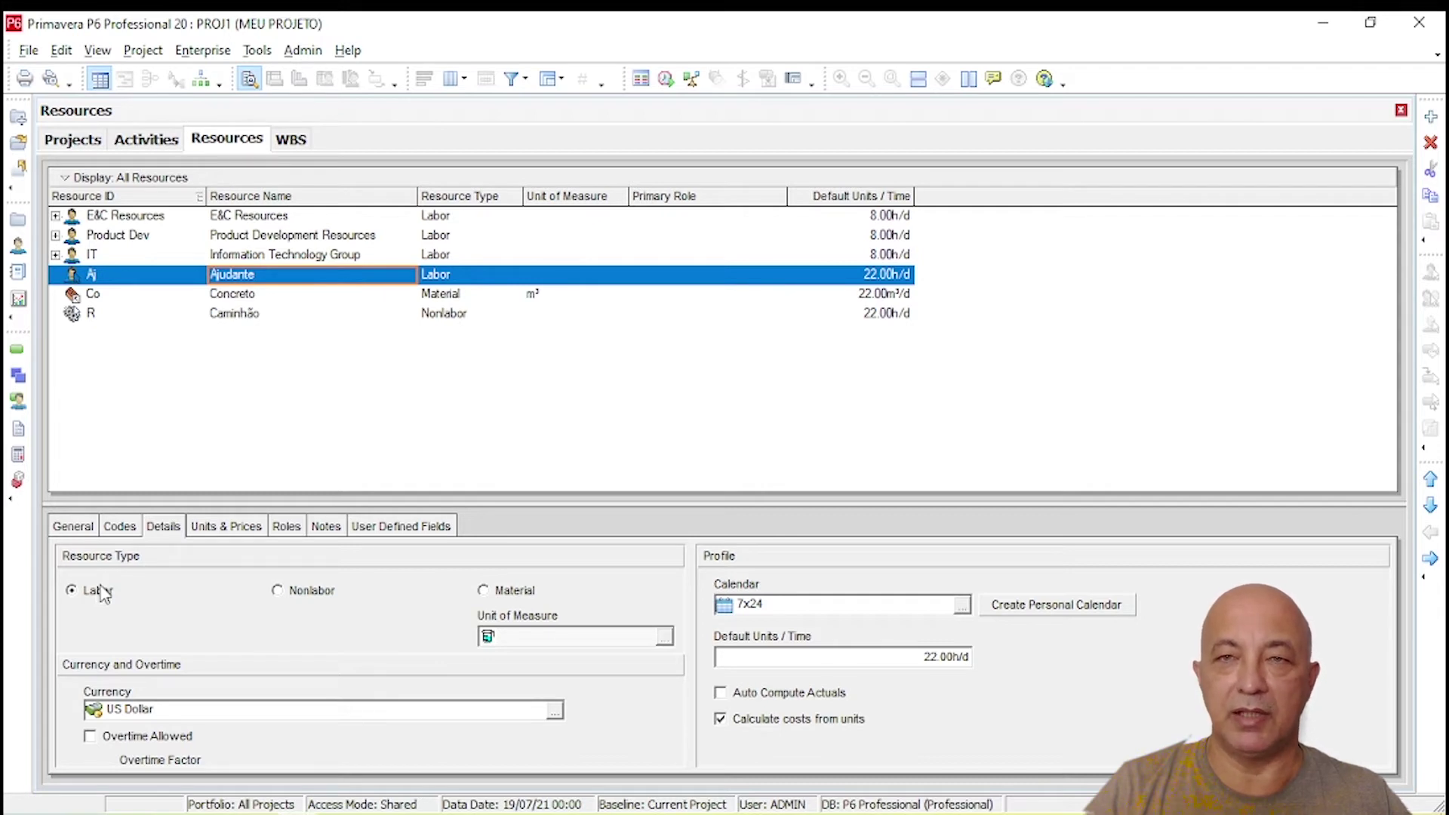
left_click(229, 317)
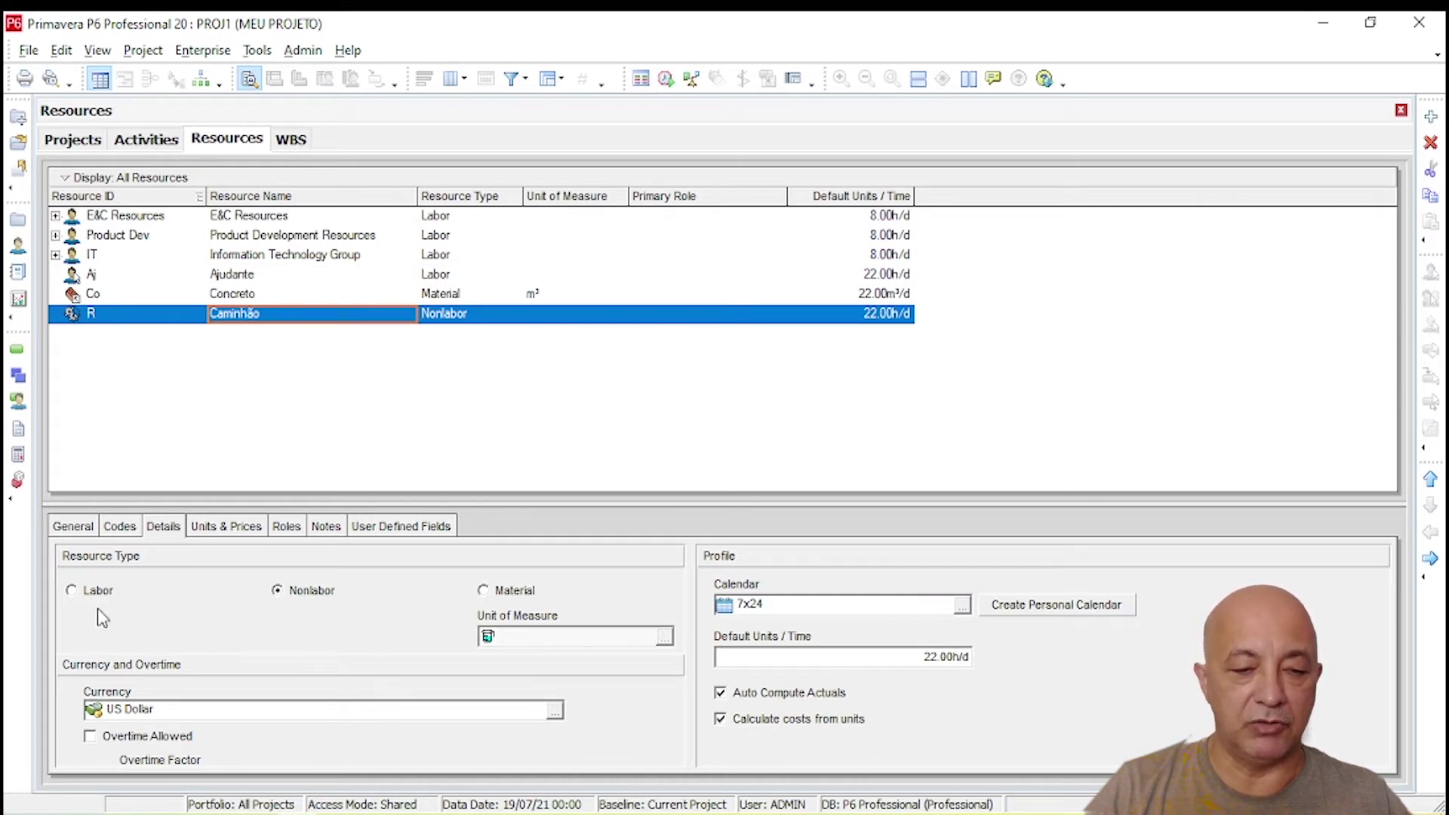
left_click(239, 296)
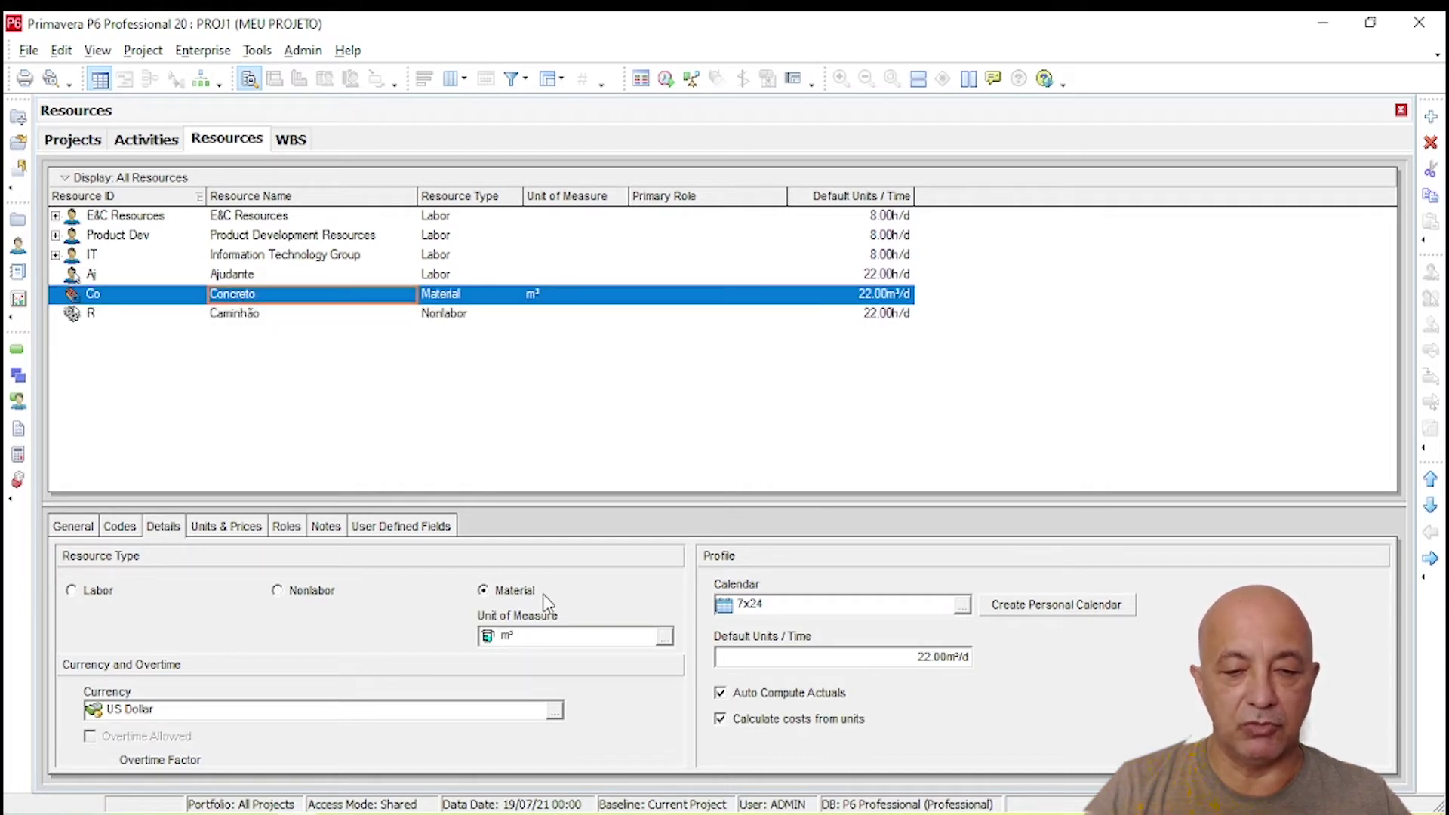
left_click(536, 643)
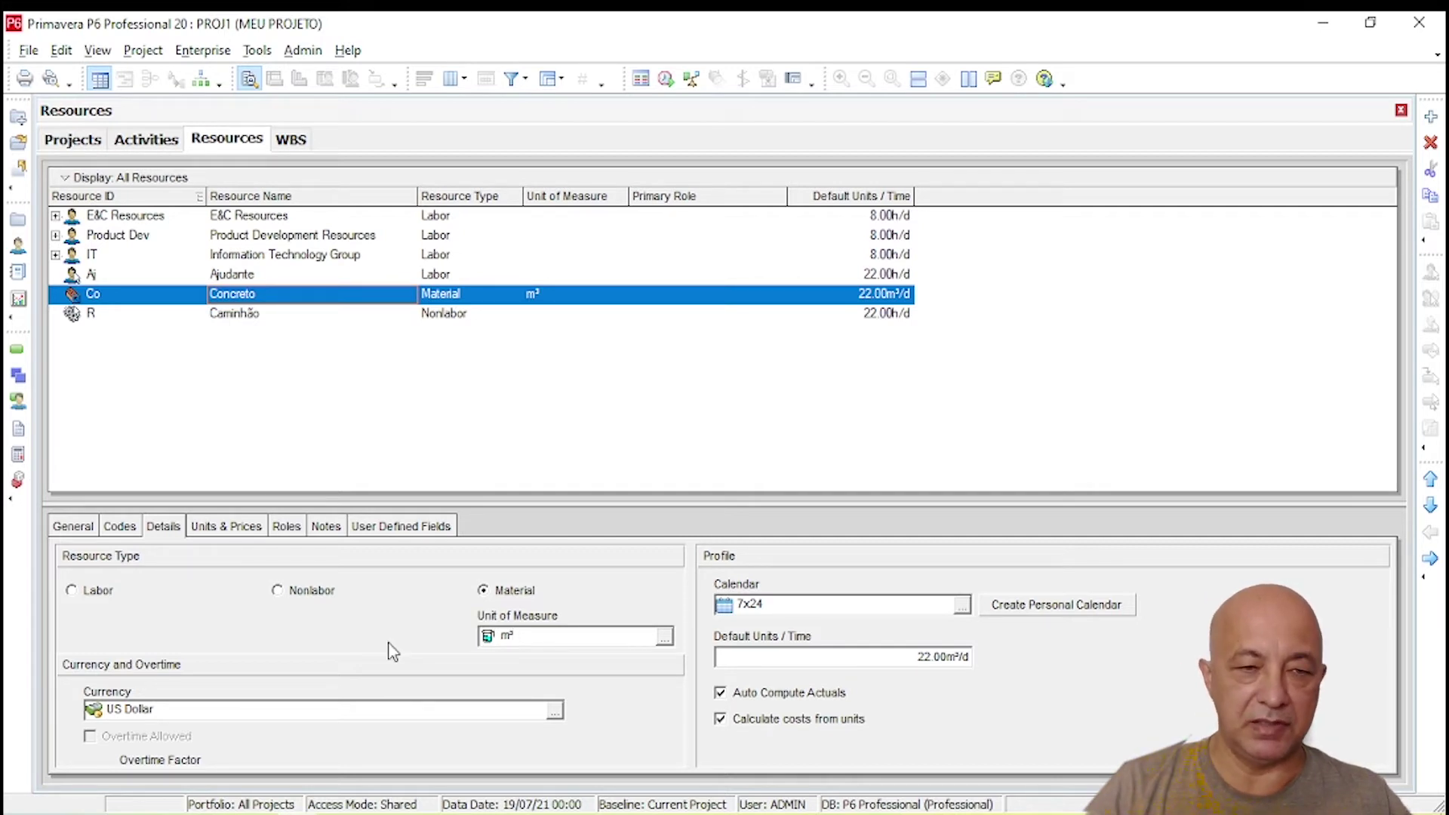
left_click(139, 140)
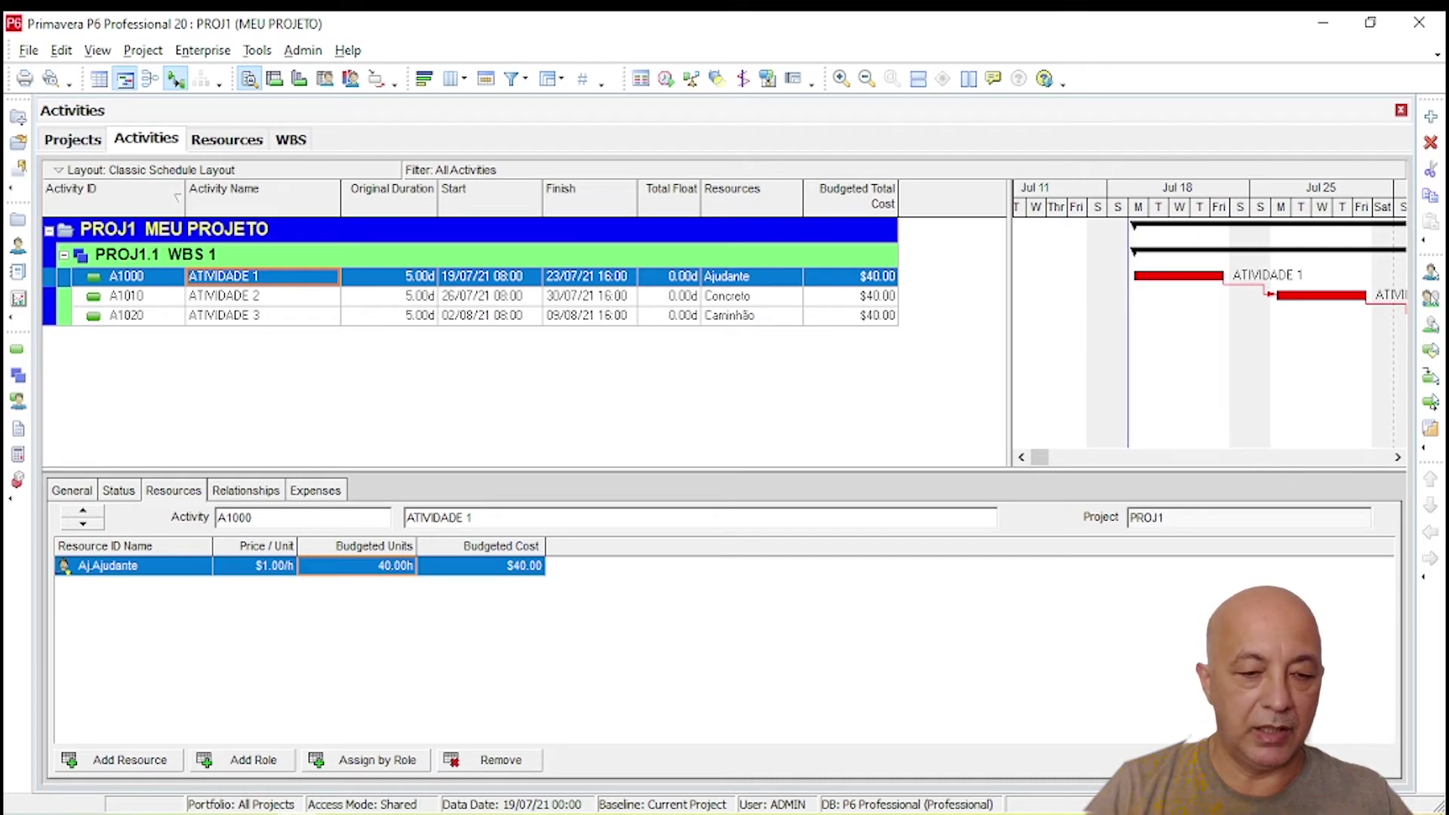
- Switch back to Microsoft Project and display the Gráfico de Gantt view
key("alt+Tab")
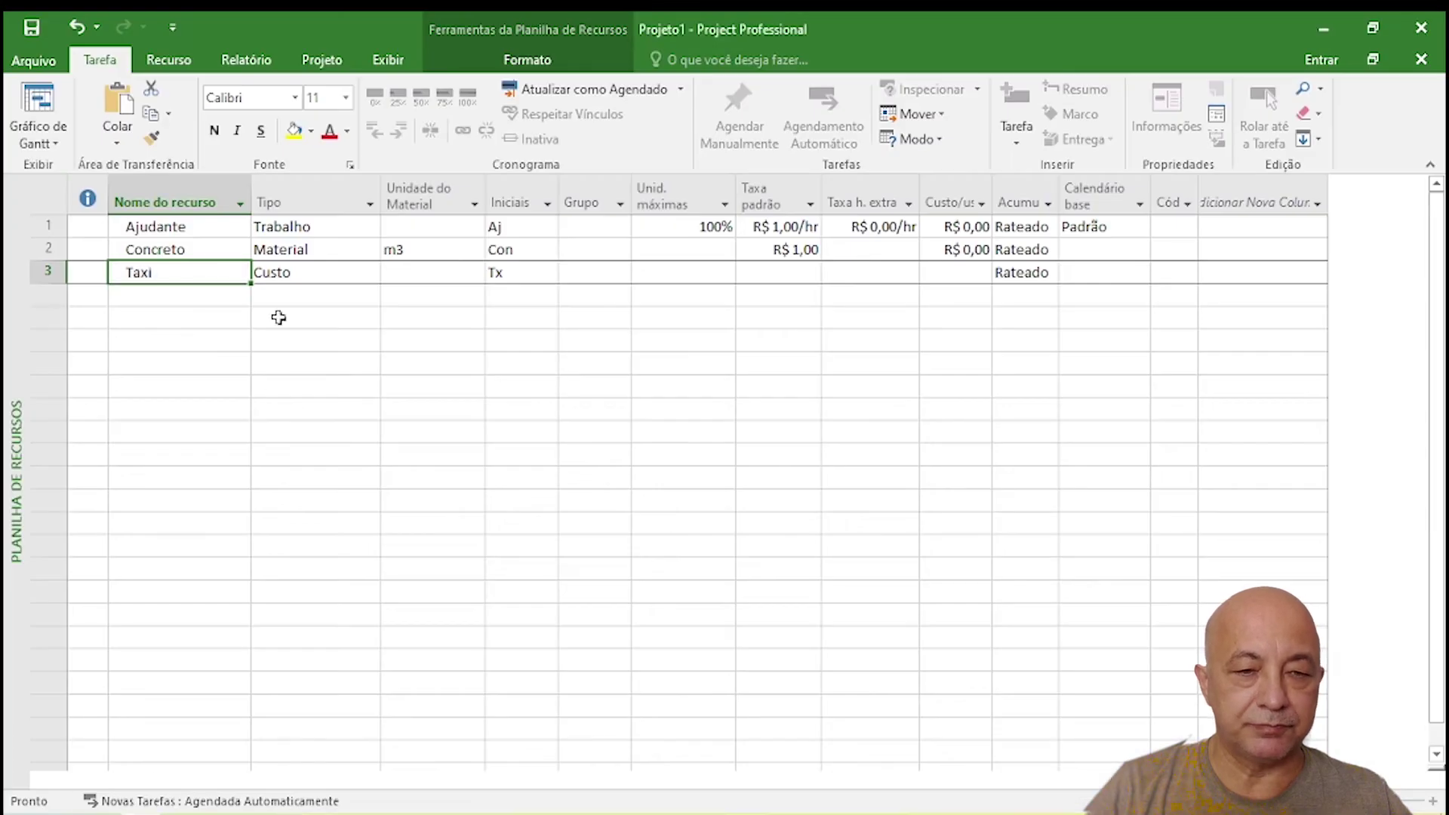
left_click(45, 143)
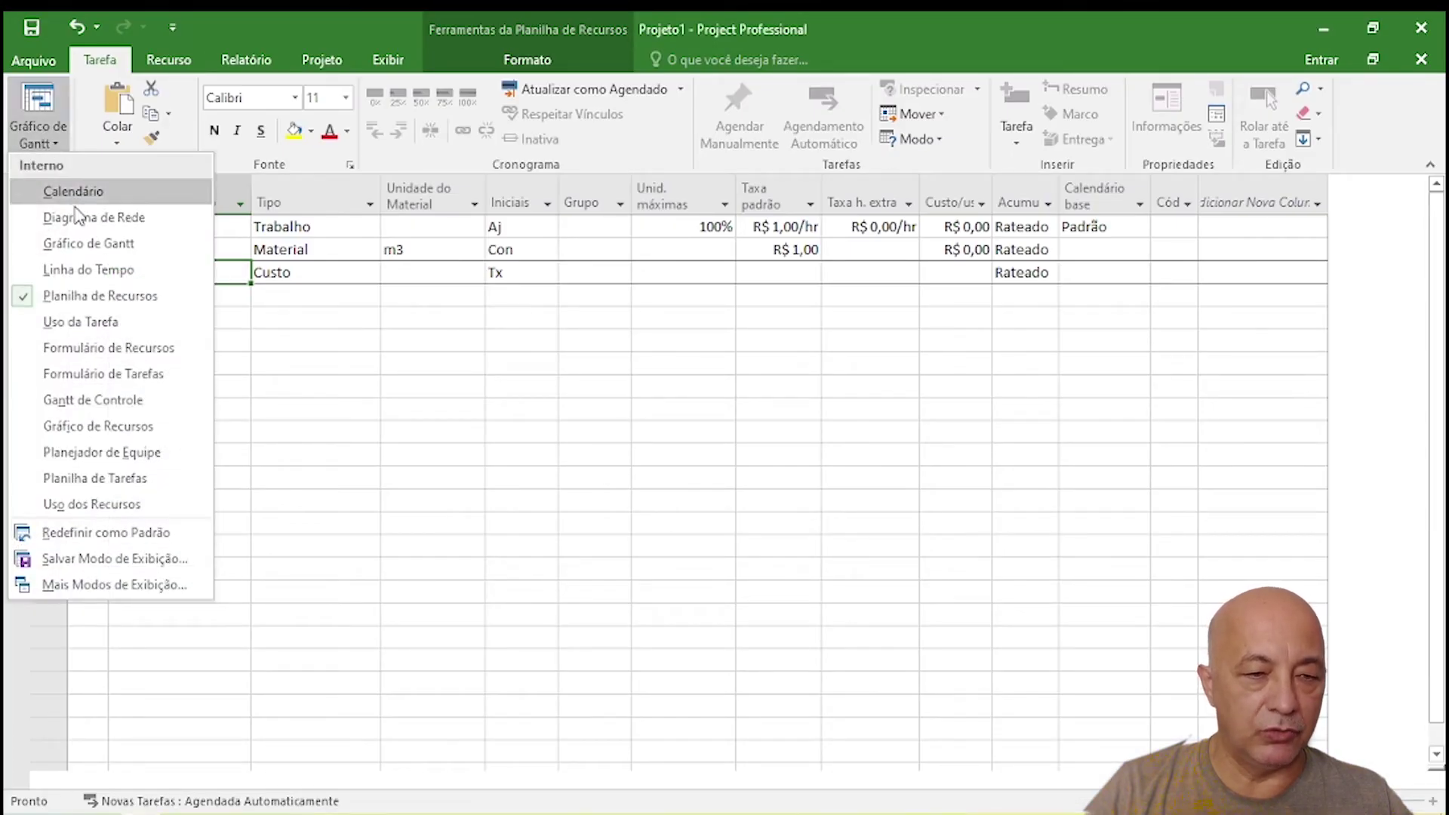
left_click(81, 245)
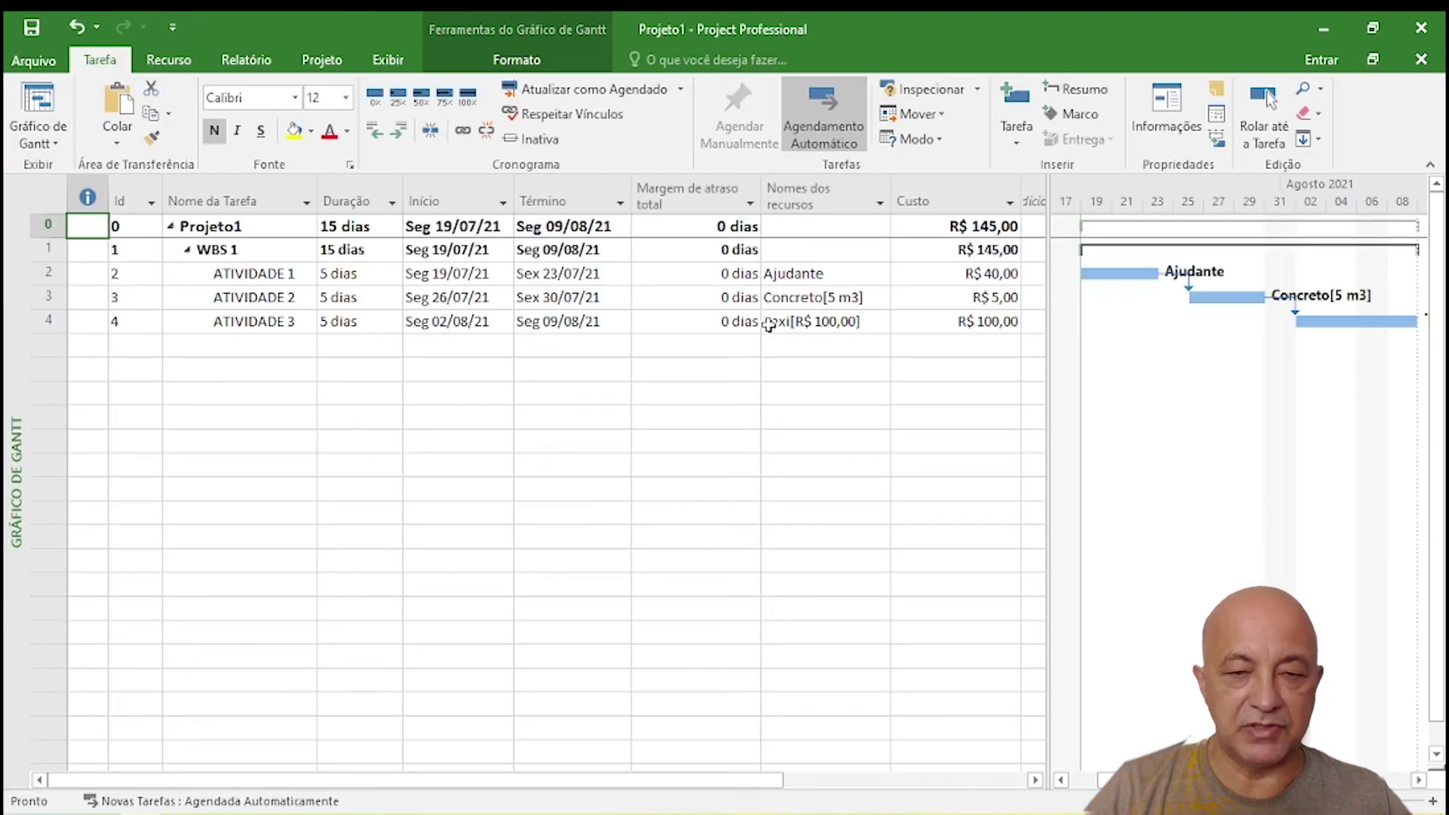
- Select ATIVIDADE 1's resource assignment and show the task form details below the Gantt chart
left_click(770, 281)
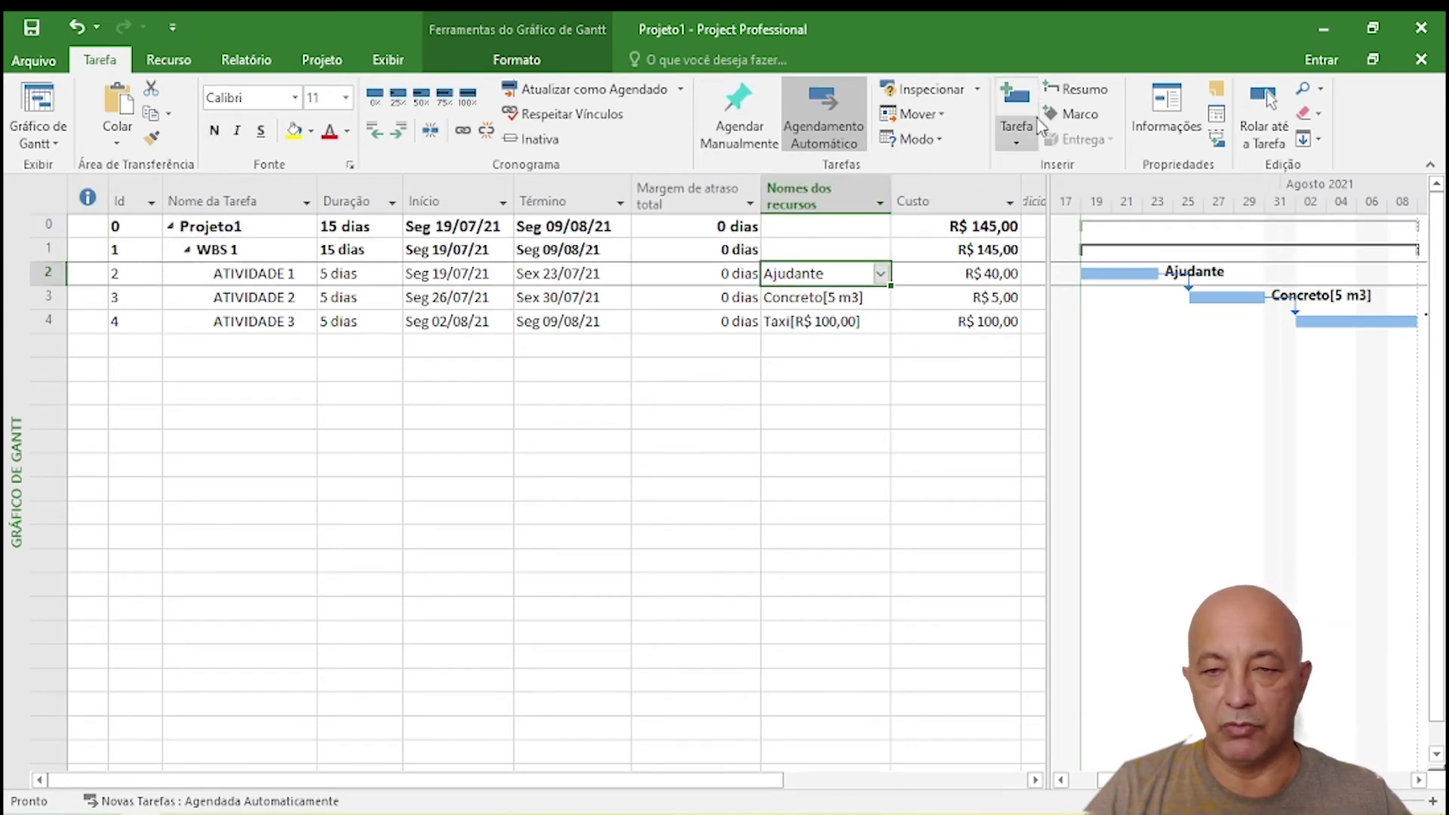
left_click(388, 60)
left_click(982, 113)
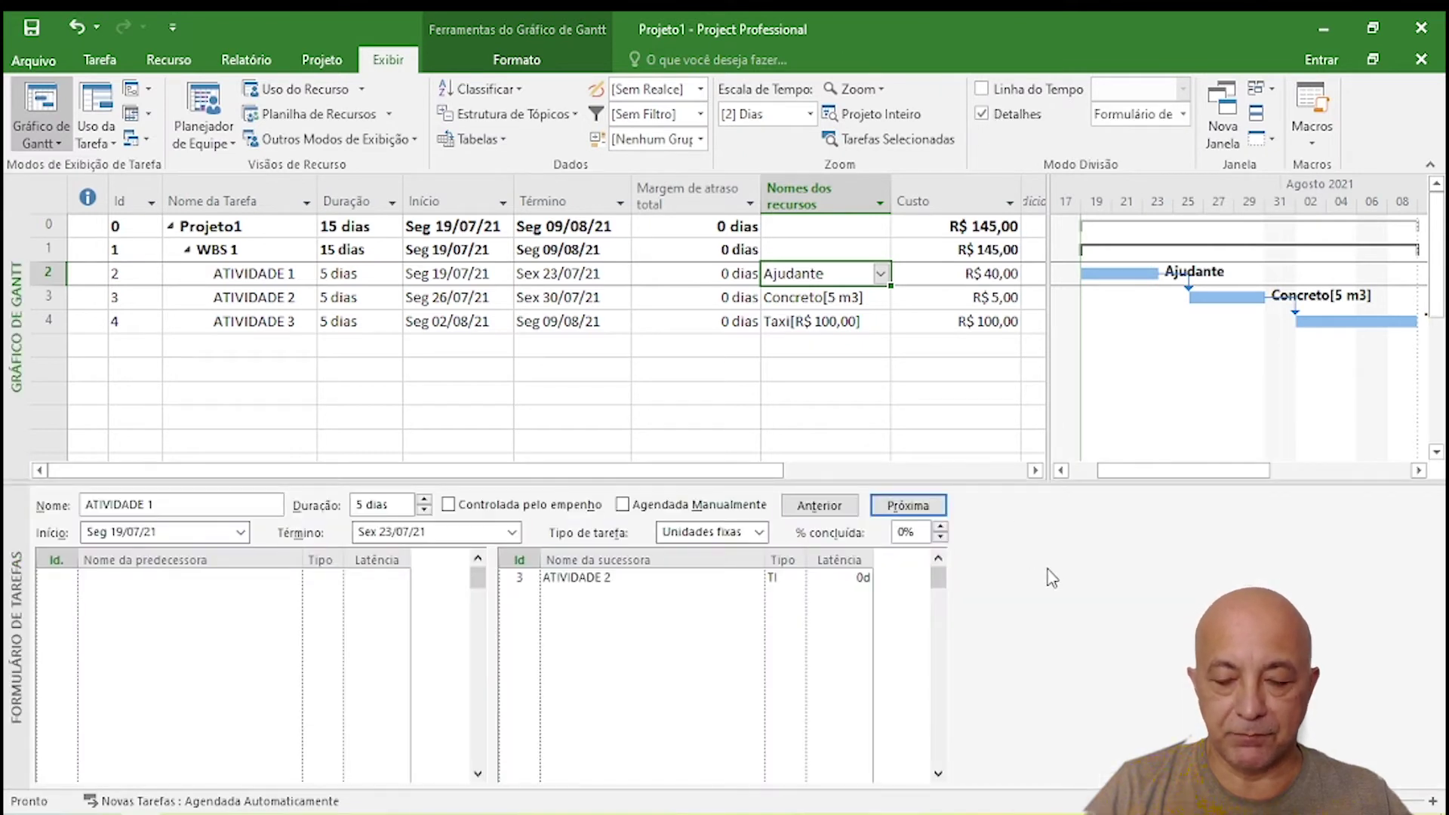
- Show the Recursos e Predecessoras details in the task form and check Ajudante's work hours on ATIVIDADE 1
right_click(1052, 578)
left_click(1098, 634)
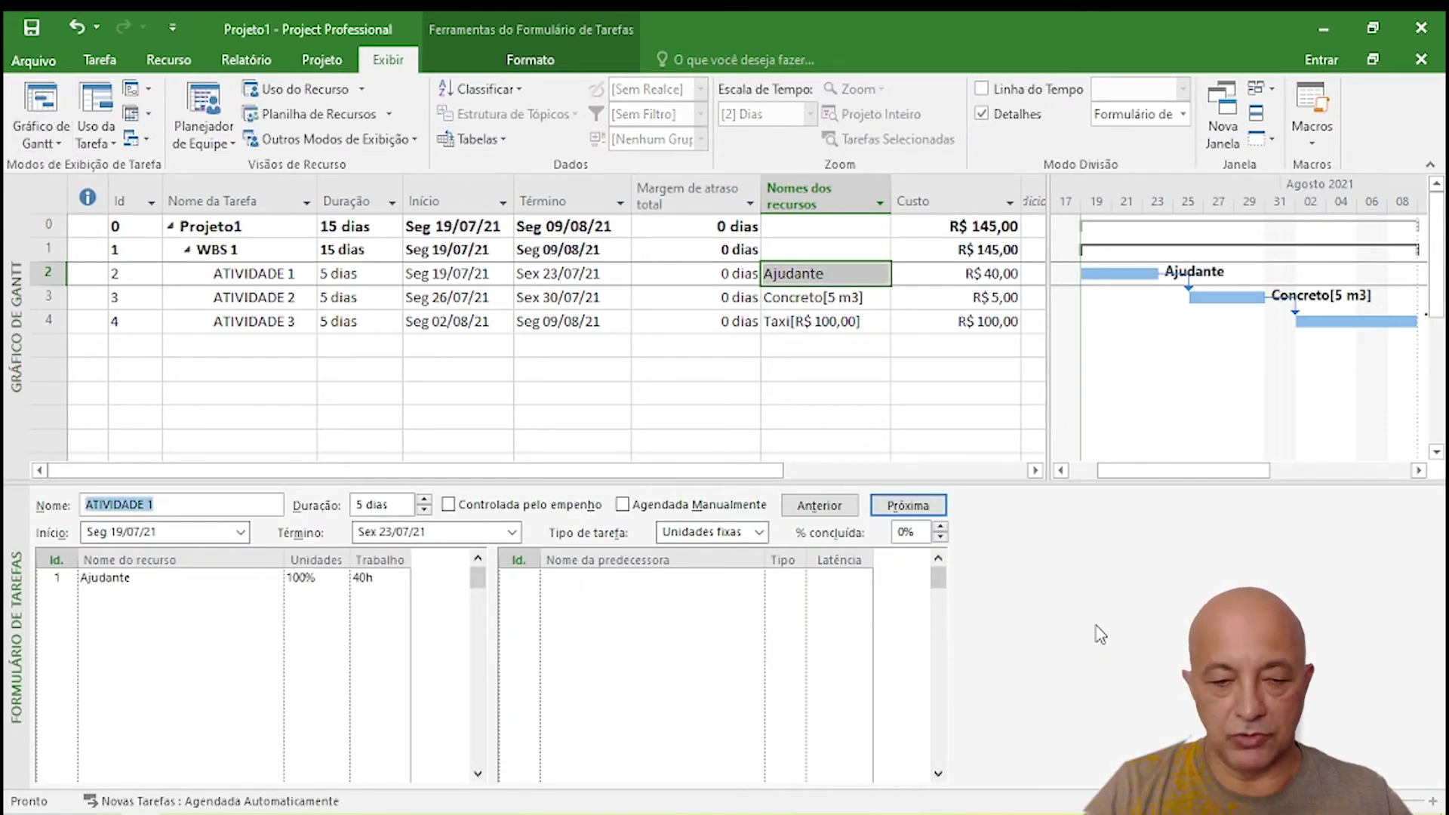
left_click(374, 578)
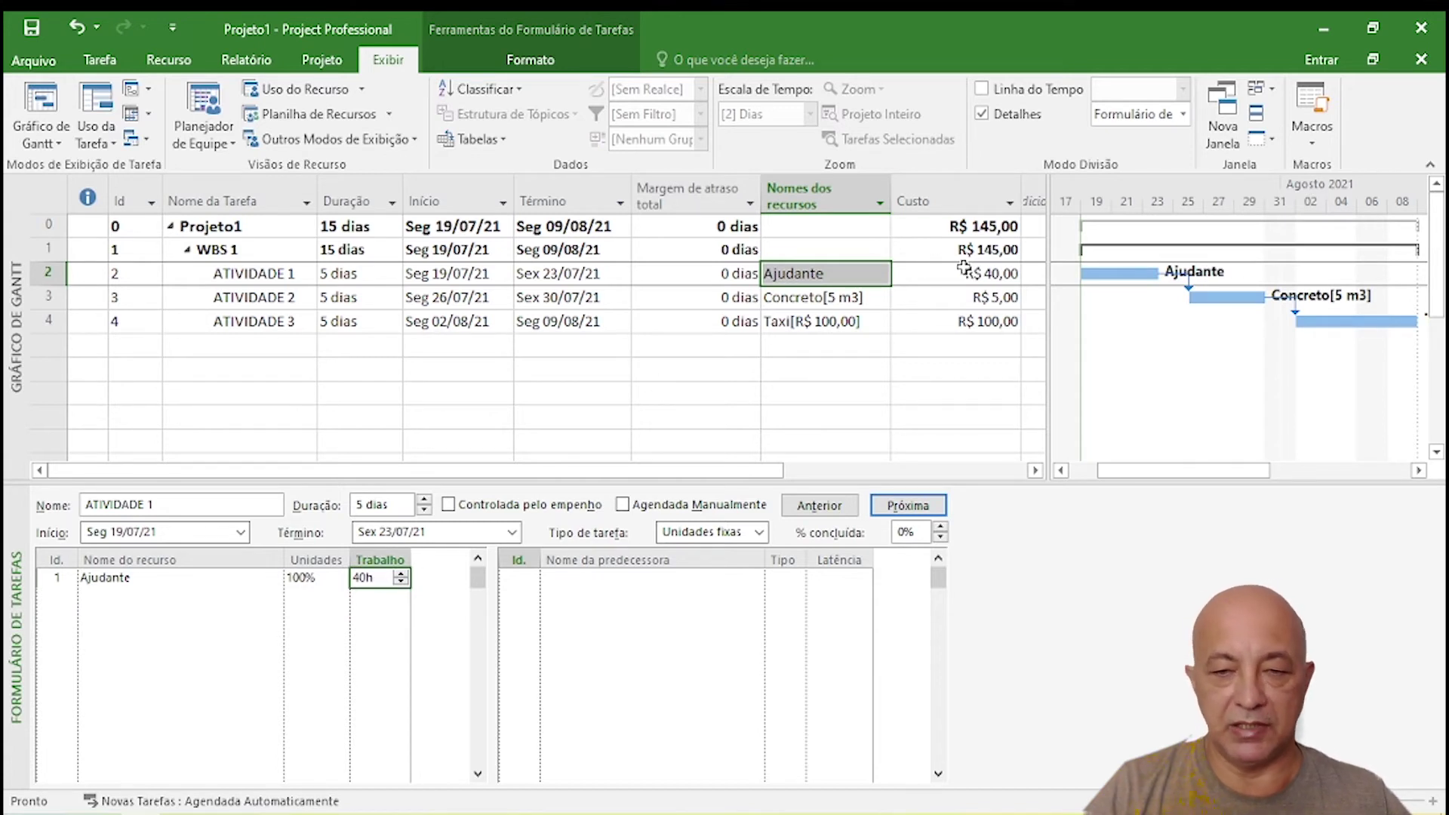
- Show the Trabalho details in the task form for ATIVIDADE 2 and compare Concreto's assignment with Ajudante's on ATIVIDADE 1
left_click(833, 299)
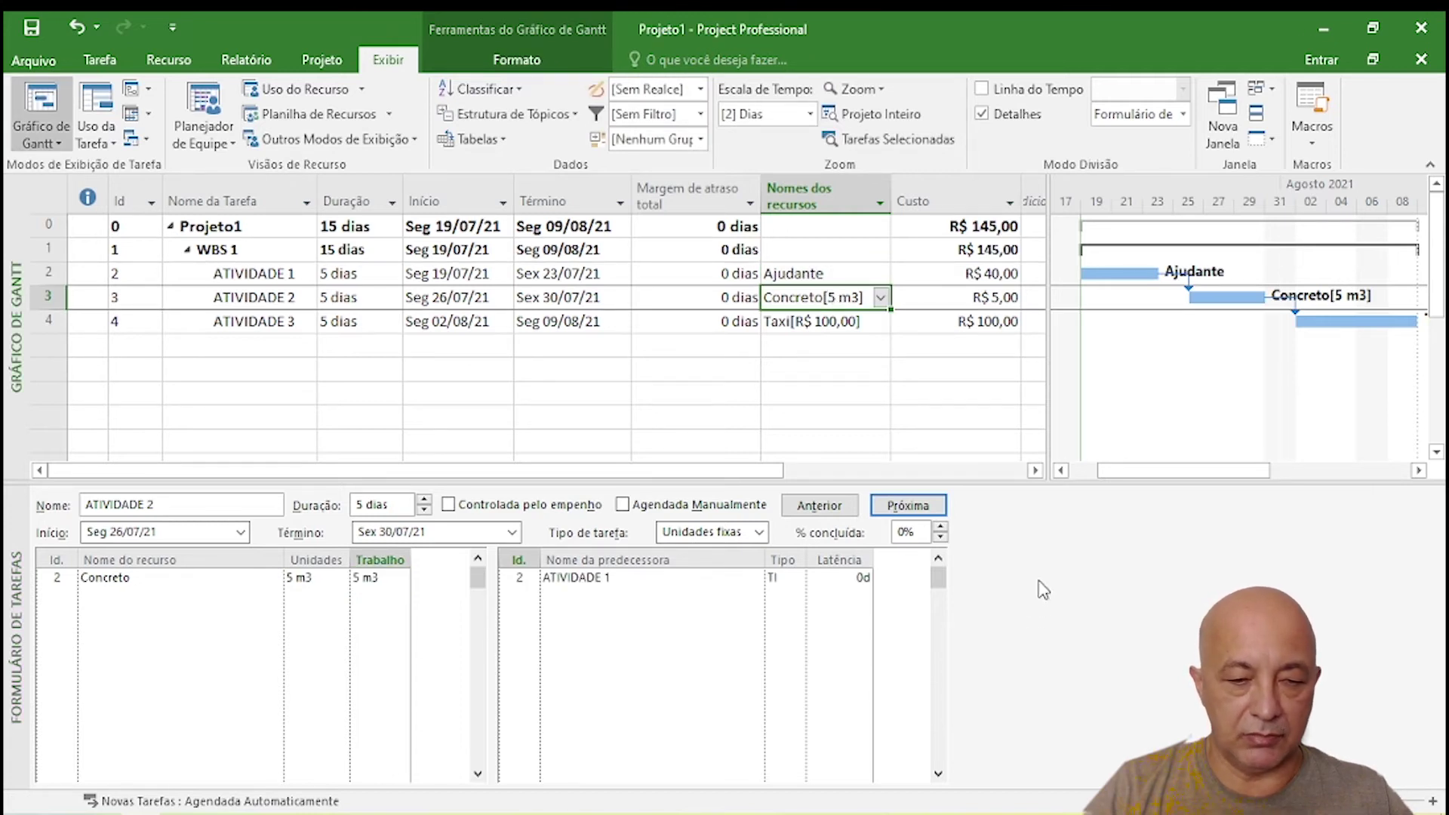
right_click(1070, 549)
right_click(1081, 501)
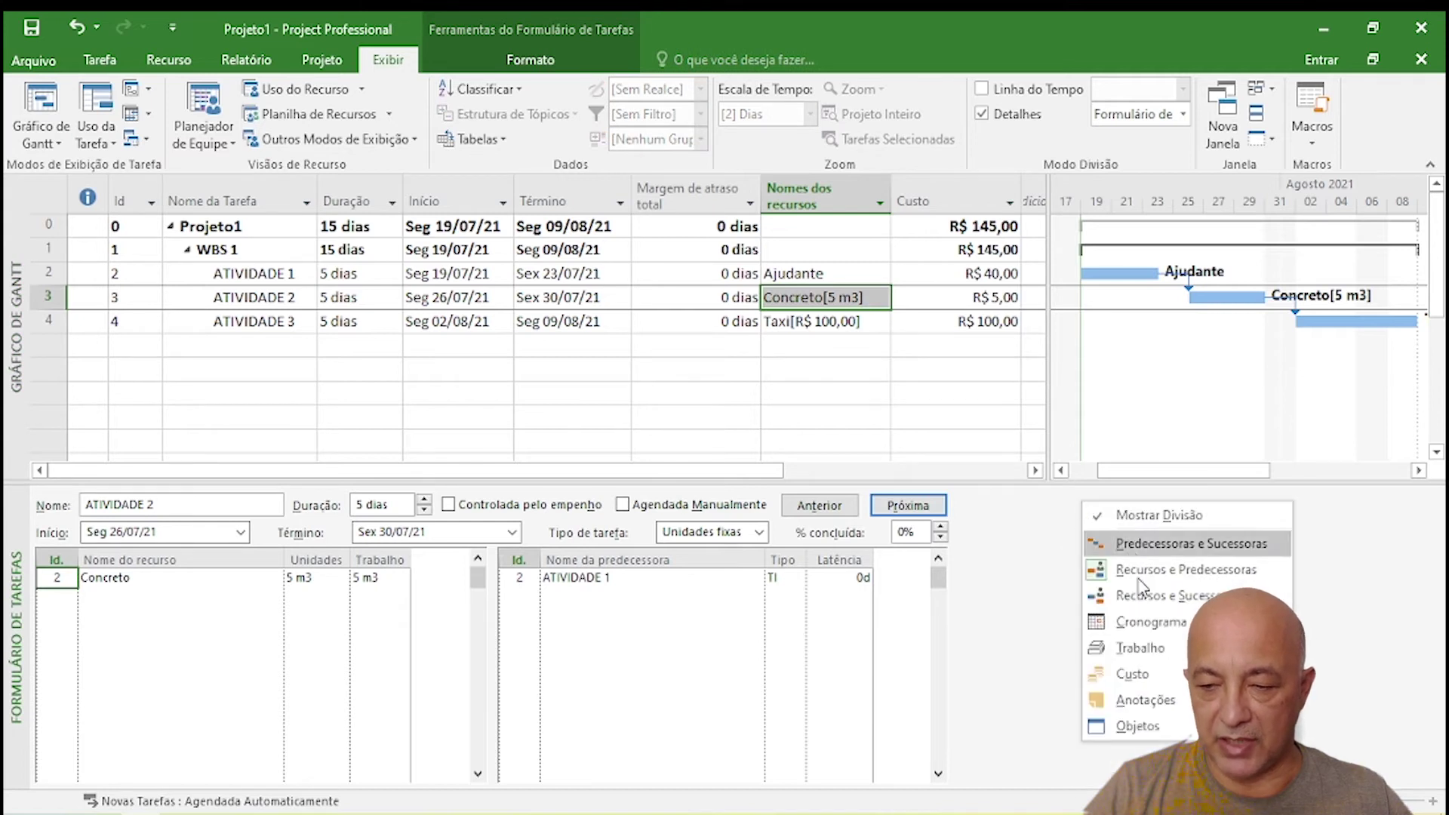
left_click(1138, 647)
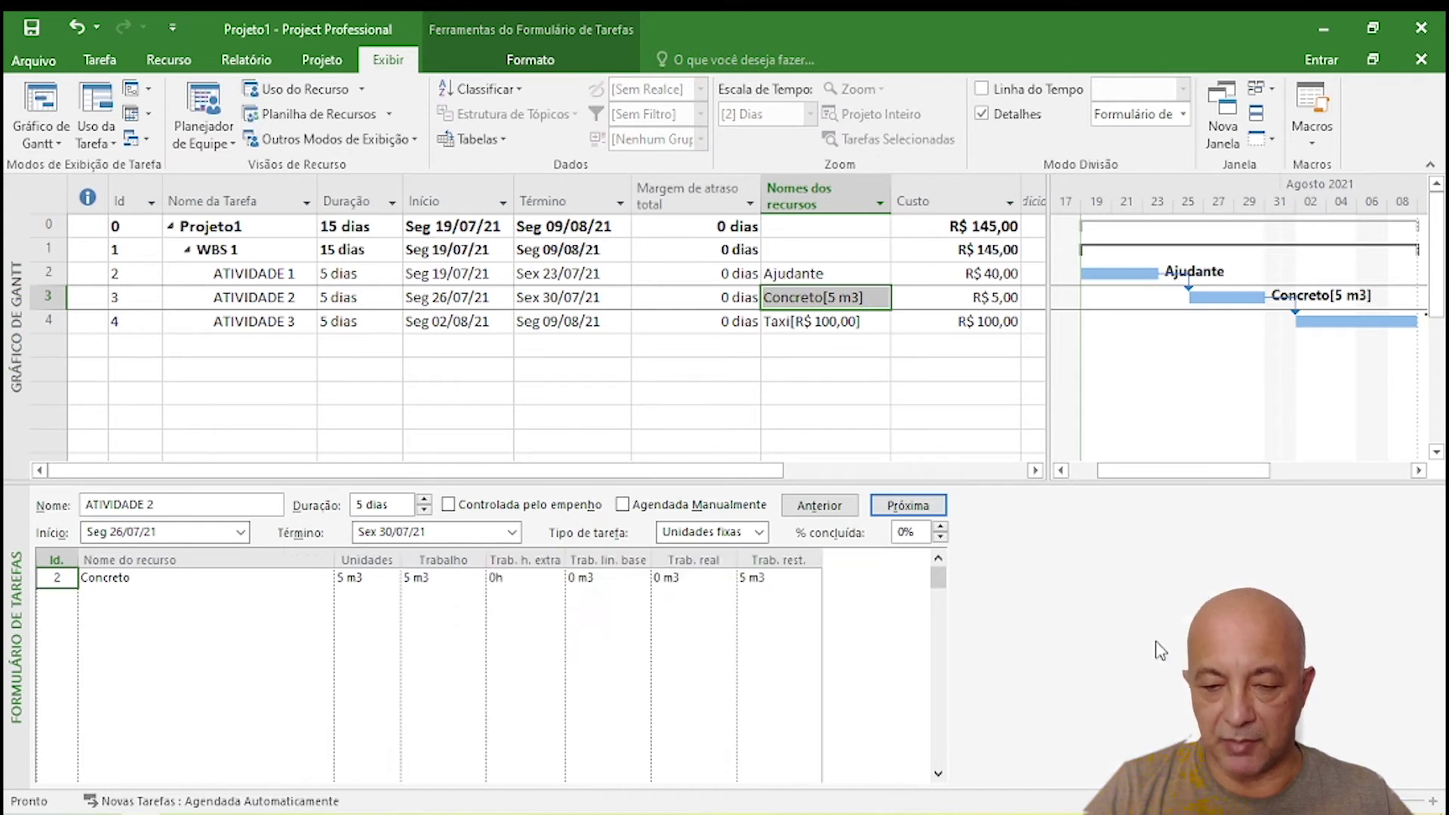
left_click(172, 581)
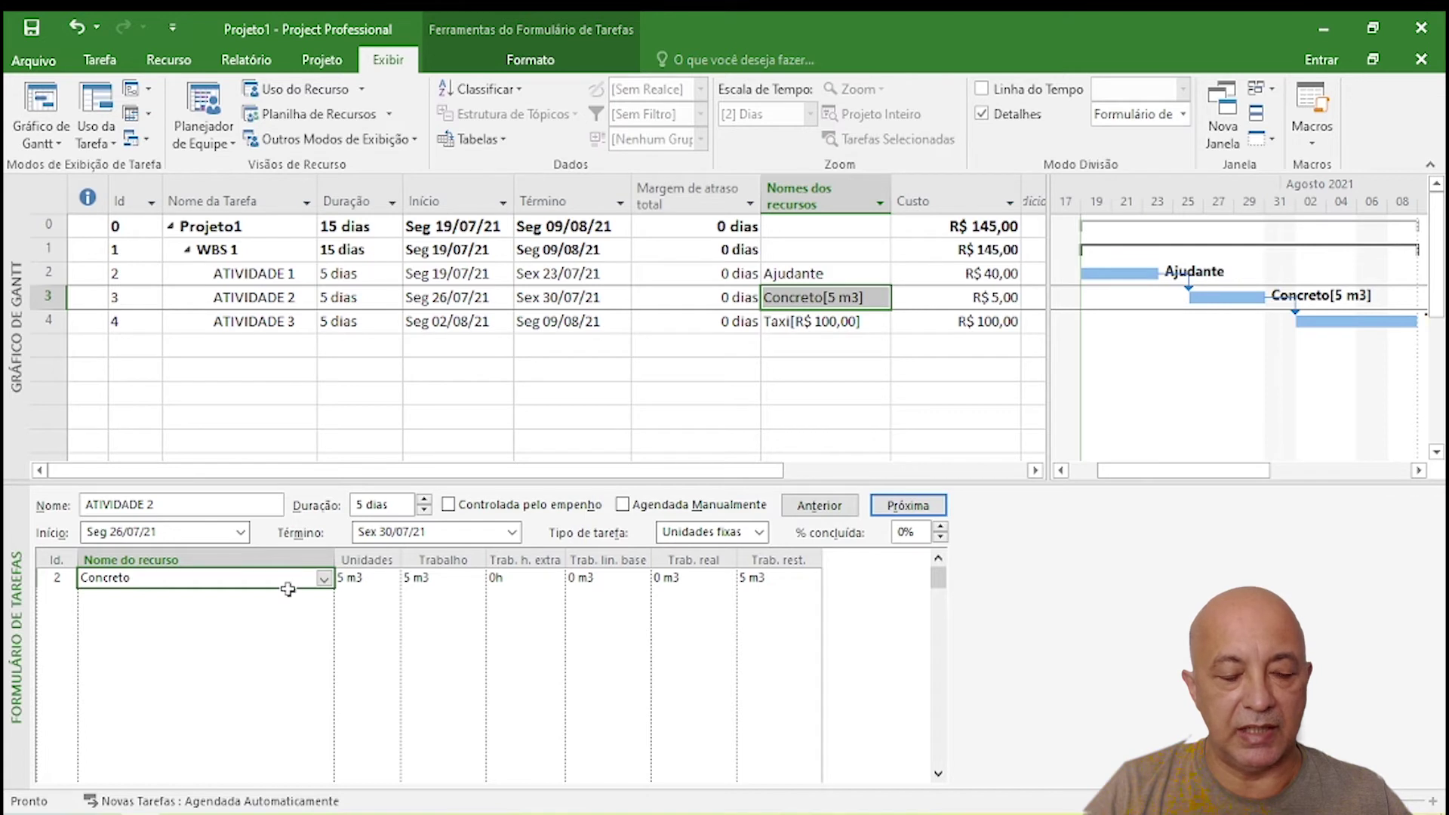
left_click(736, 277)
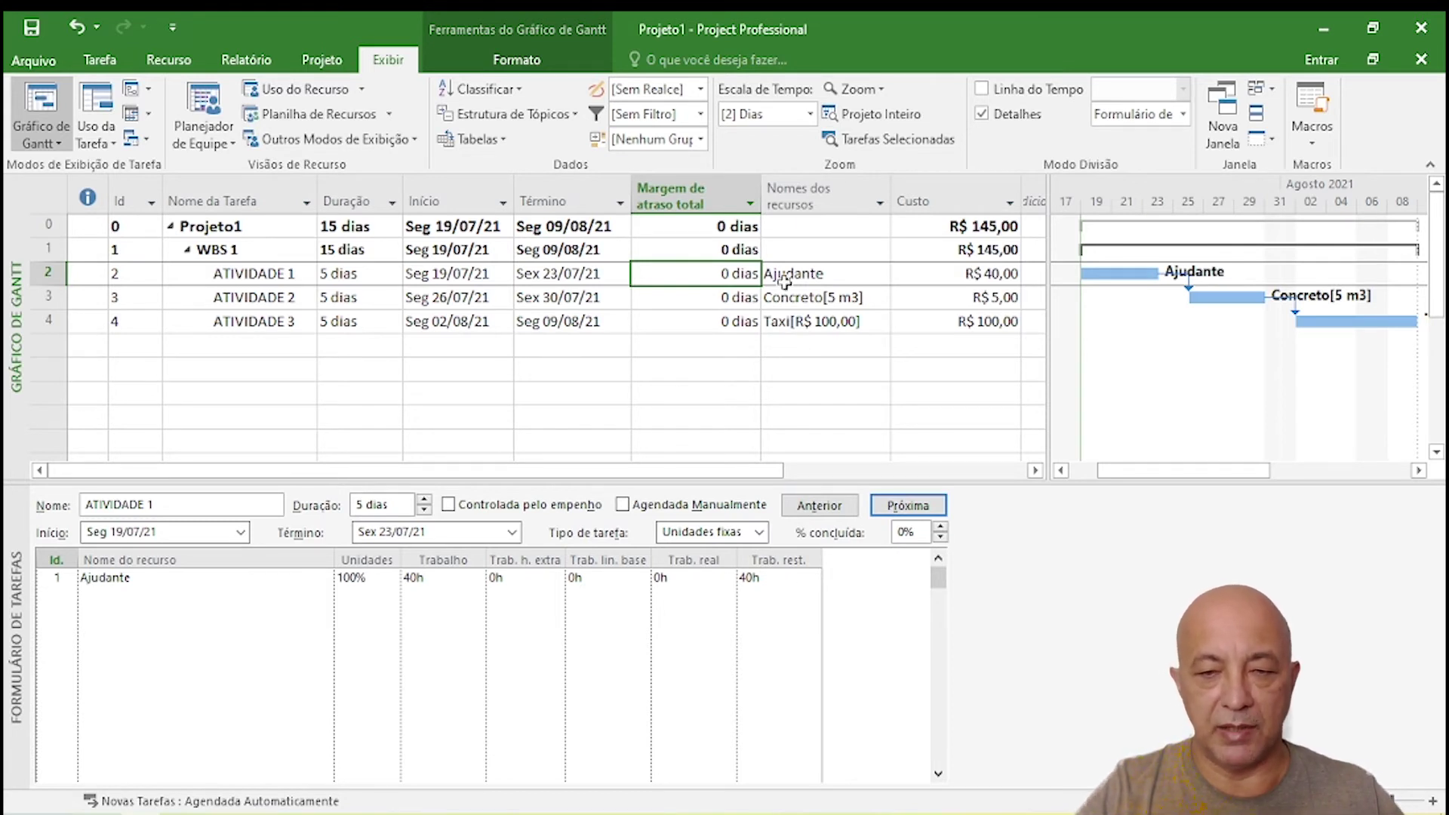
left_click(774, 298)
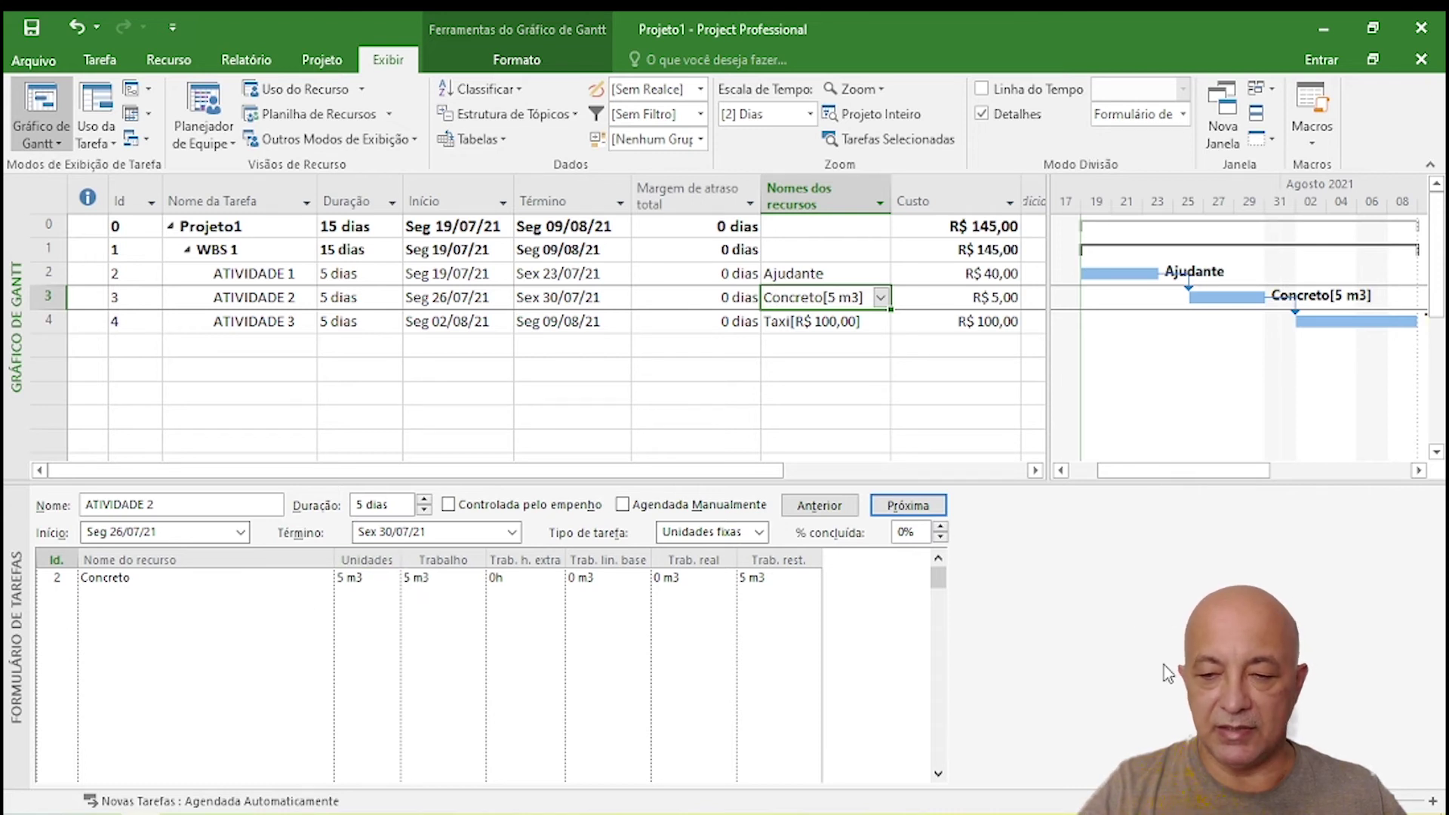
- Switch the task form for ATIVIDADE 2 back to the Recursos e Predecessoras details
left_click(1112, 615)
right_click(1112, 615)
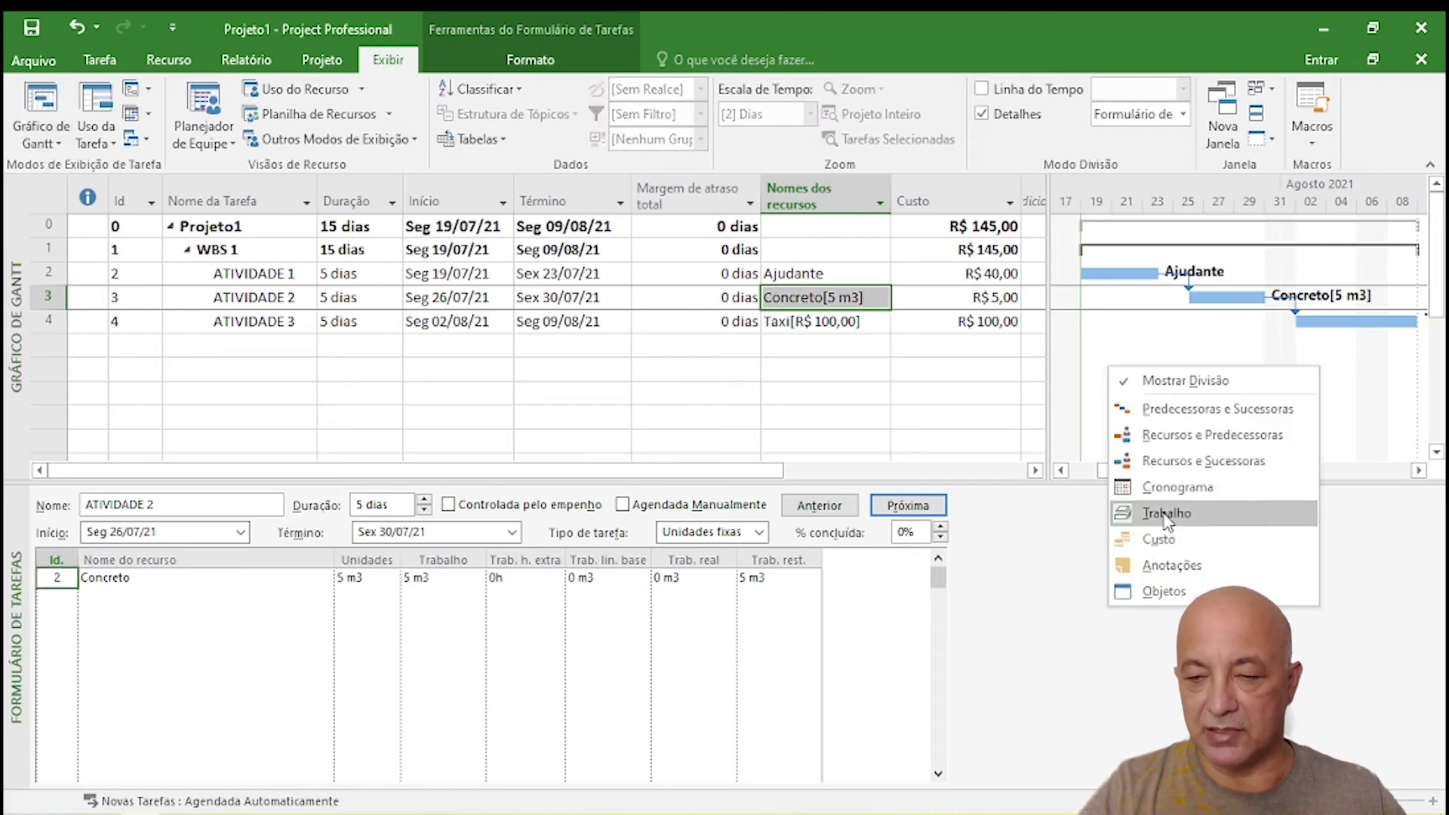
left_click(1215, 526)
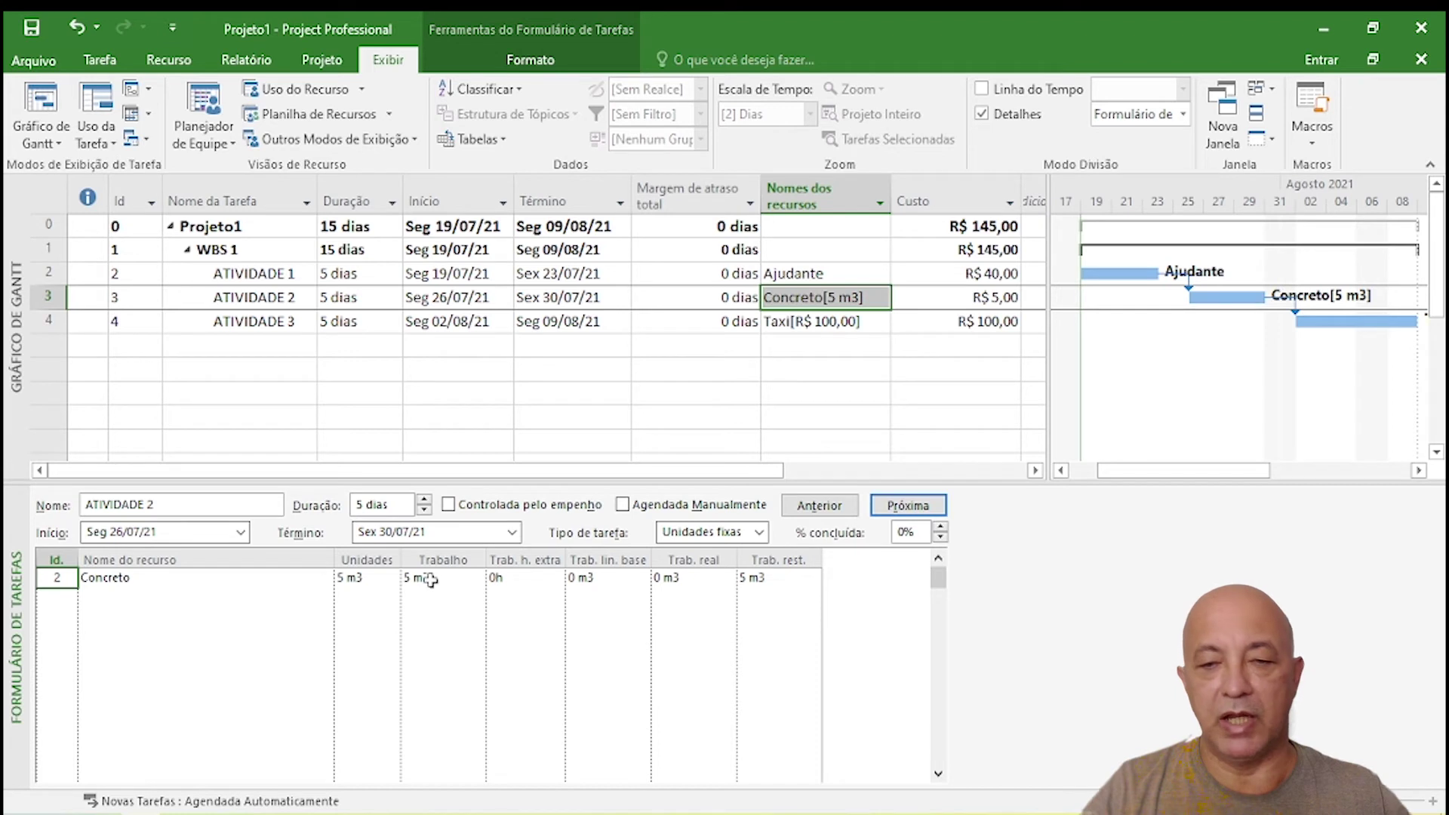
right_click(1100, 587)
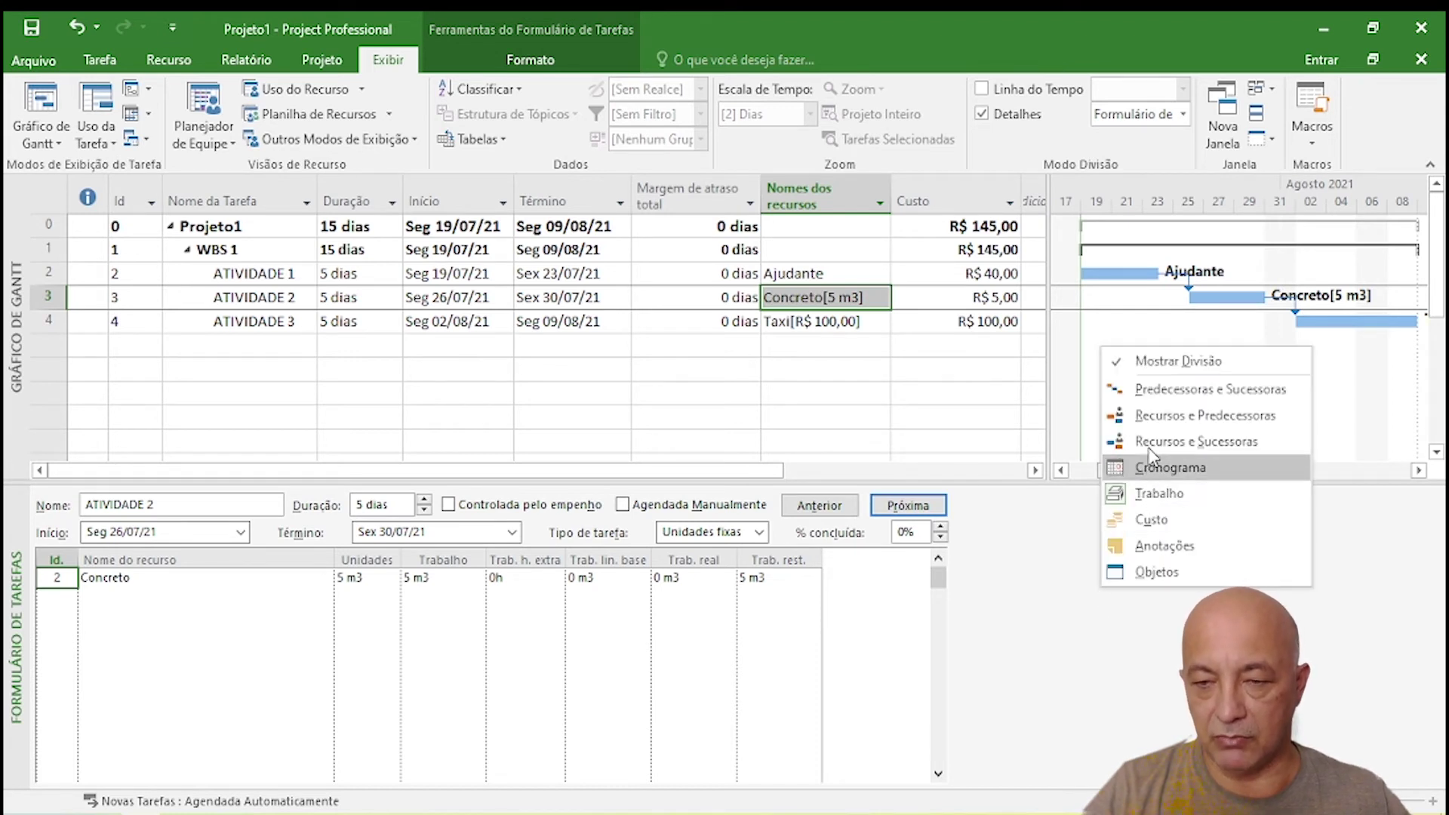
left_click(1152, 427)
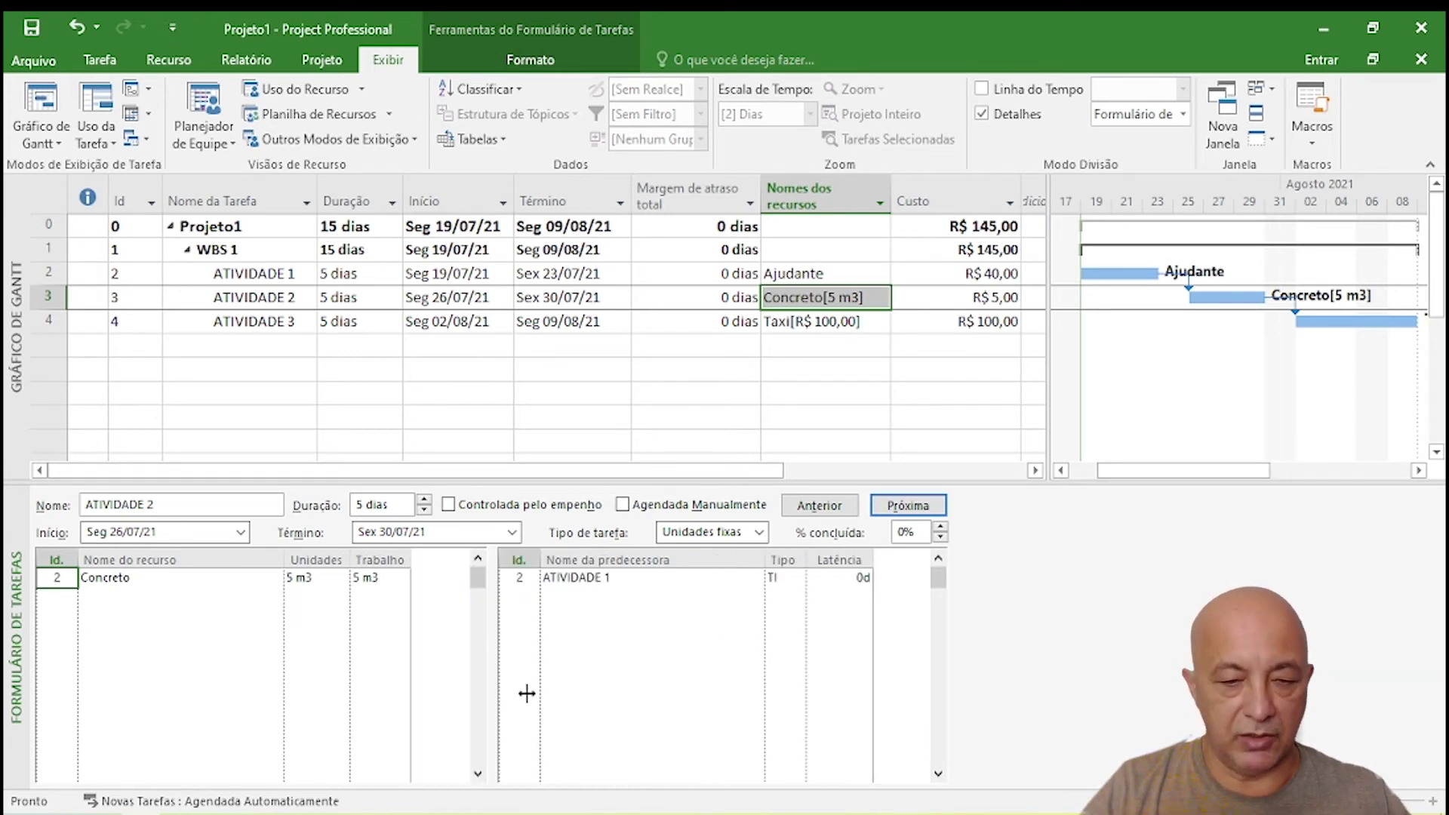
- Set Concreto's work on ATIVIDADE 2 to 10 m3 in the task form and apply the change
double_click(377, 581)
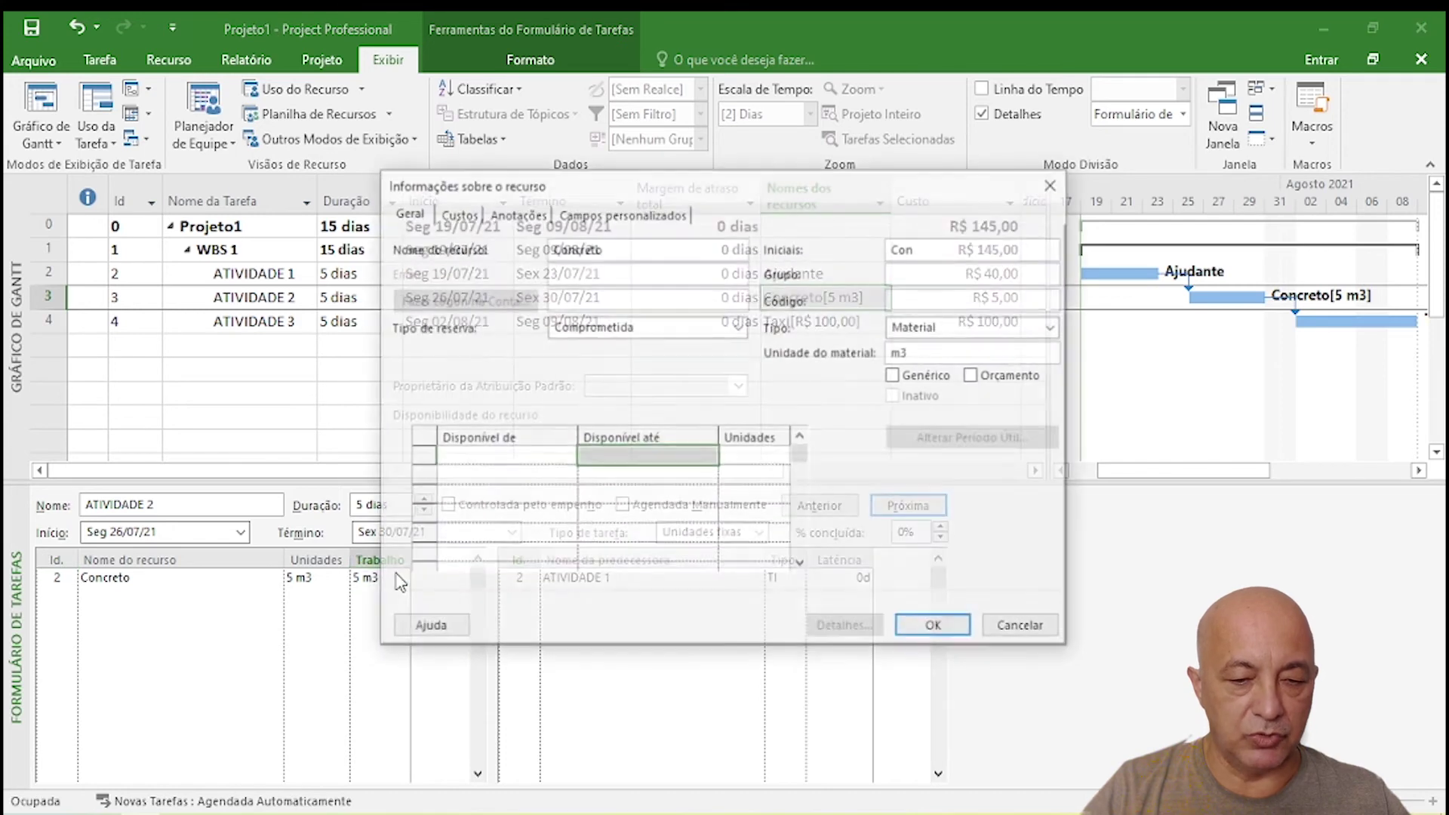
left_click(1028, 628)
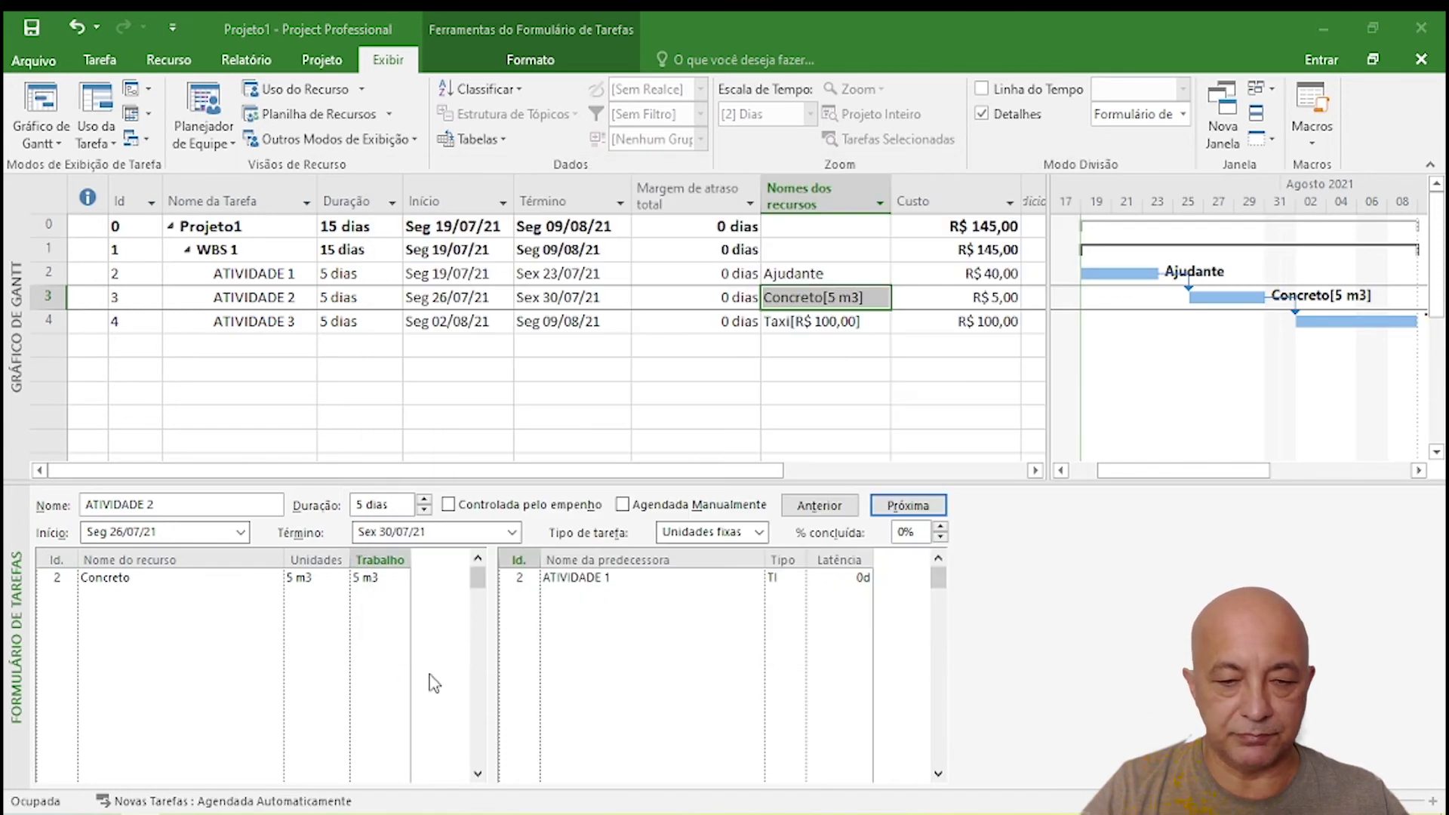
left_click(401, 575)
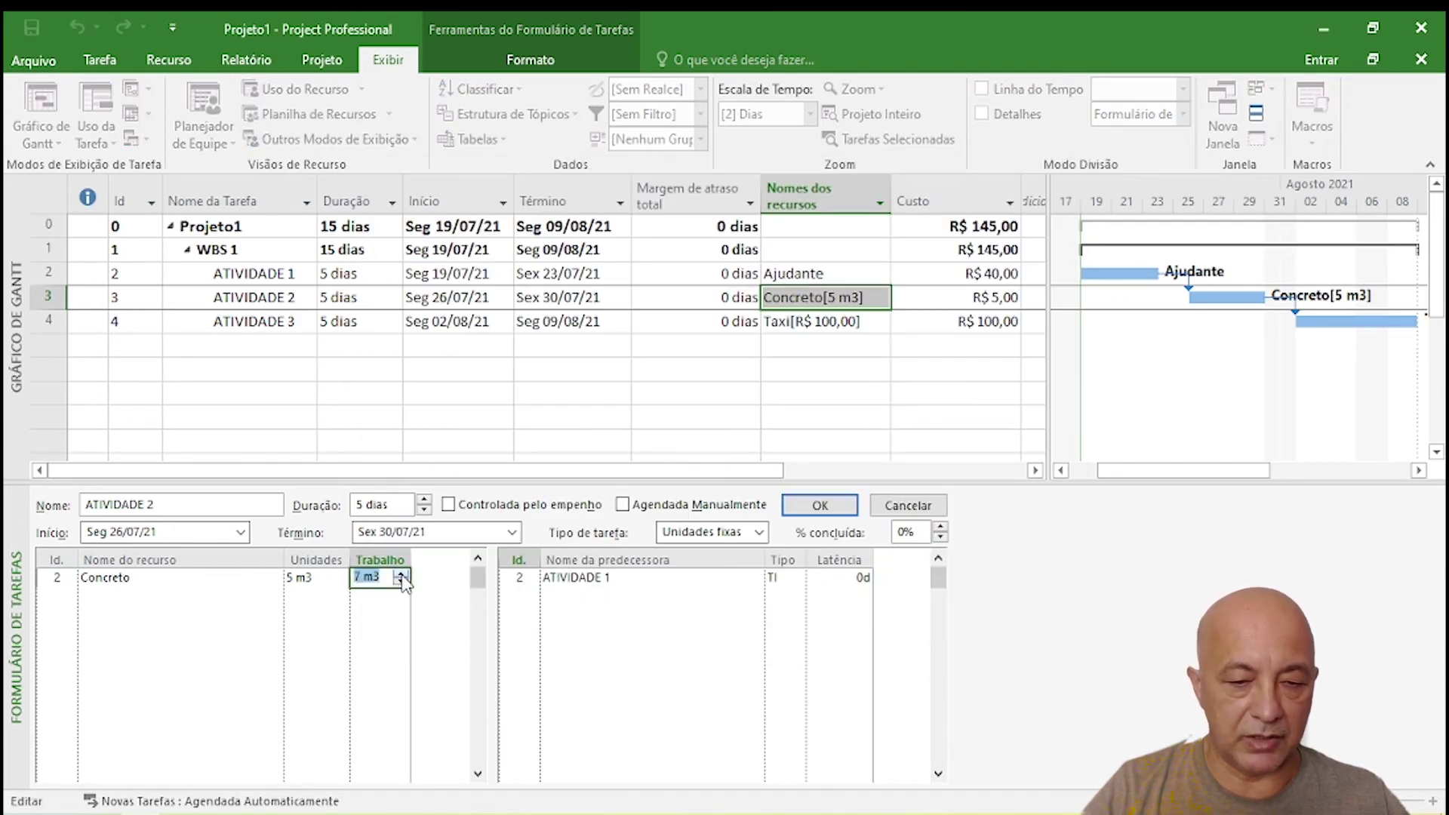
left_click(820, 505)
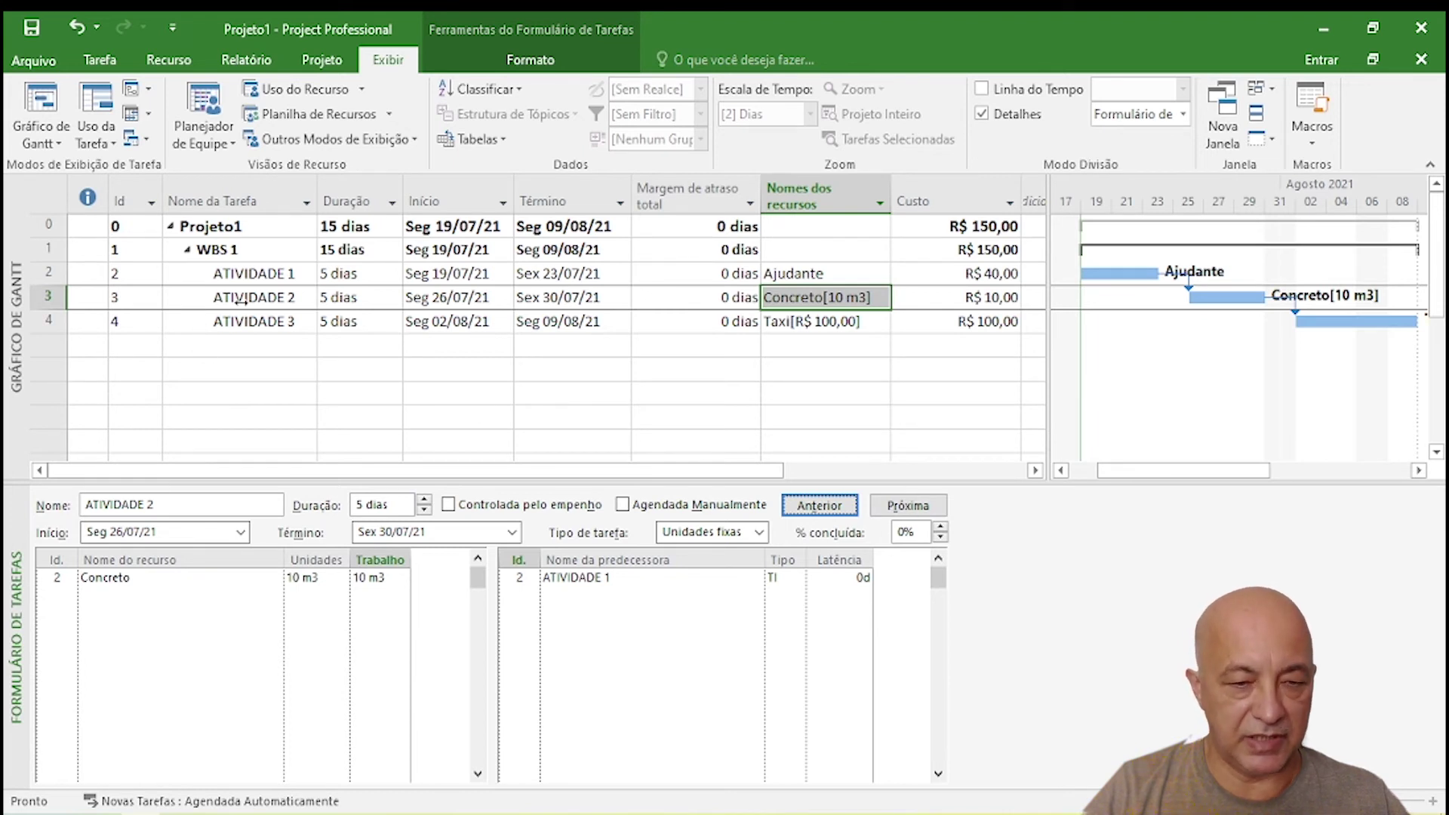
- Show the Custo details in the task form for ATIVIDADE 3 and check the Taxi resource's cost
left_click(226, 321)
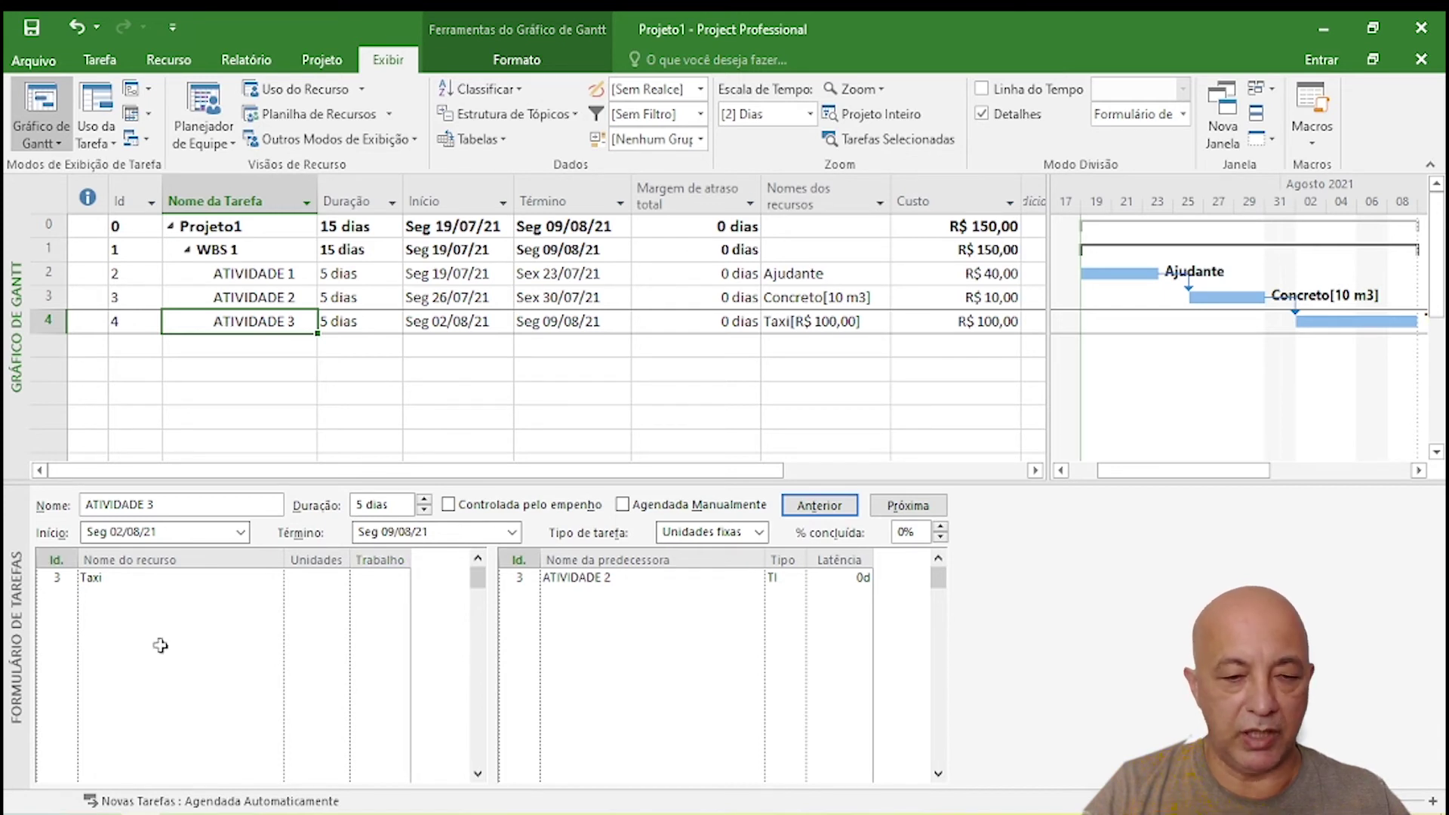
left_click(120, 578)
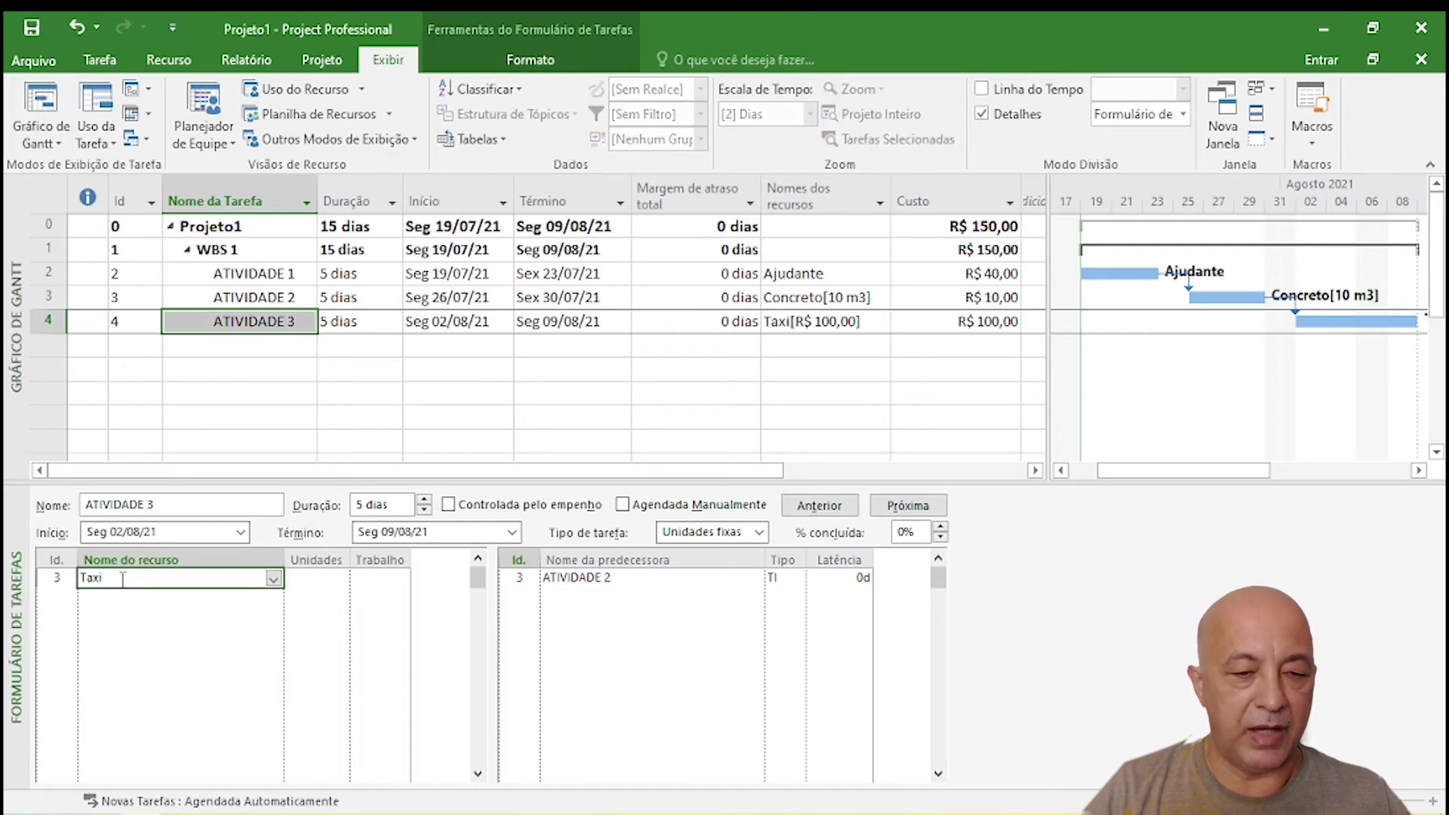
right_click(1015, 562)
left_click(1082, 735)
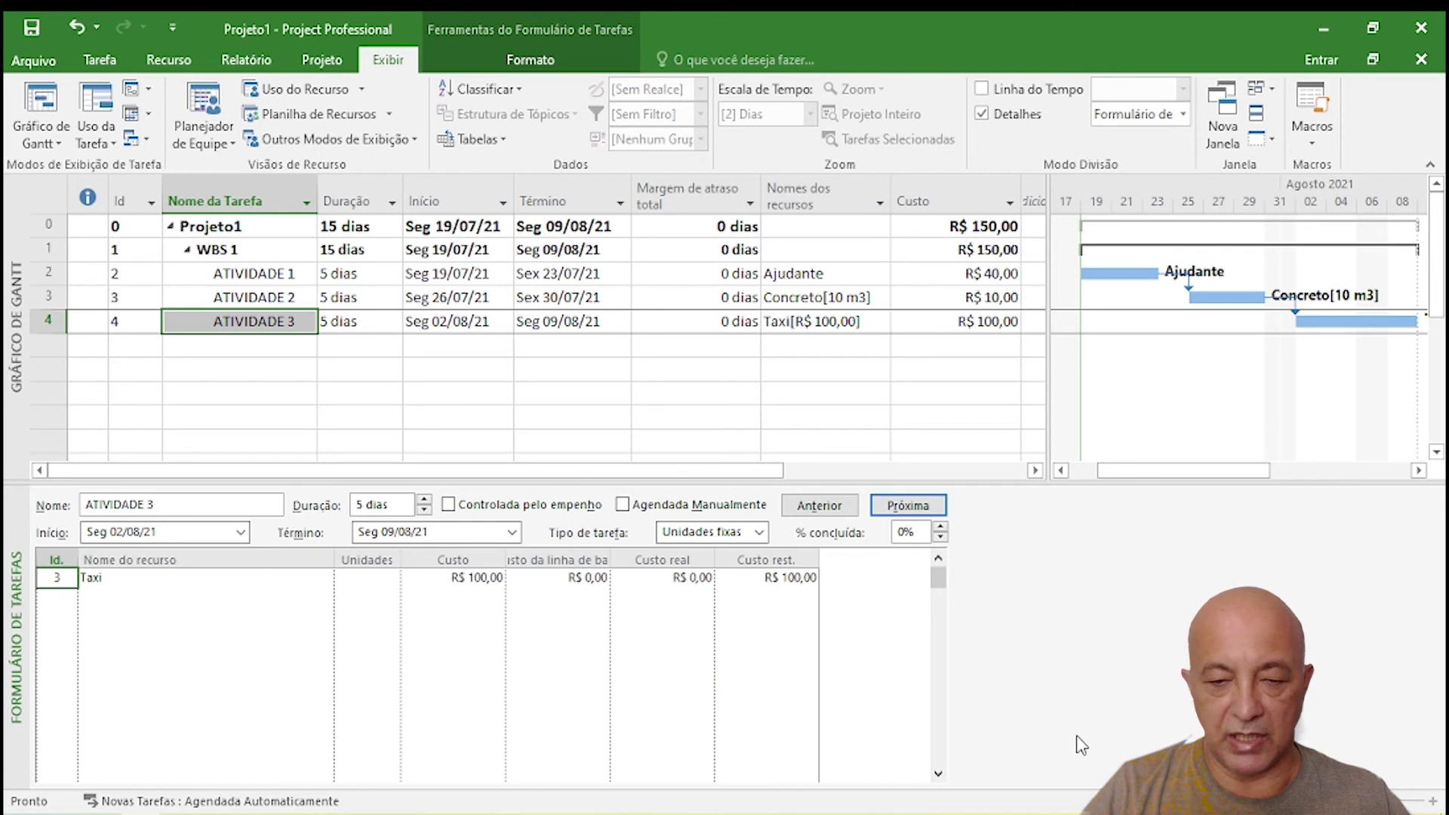
left_click(158, 578)
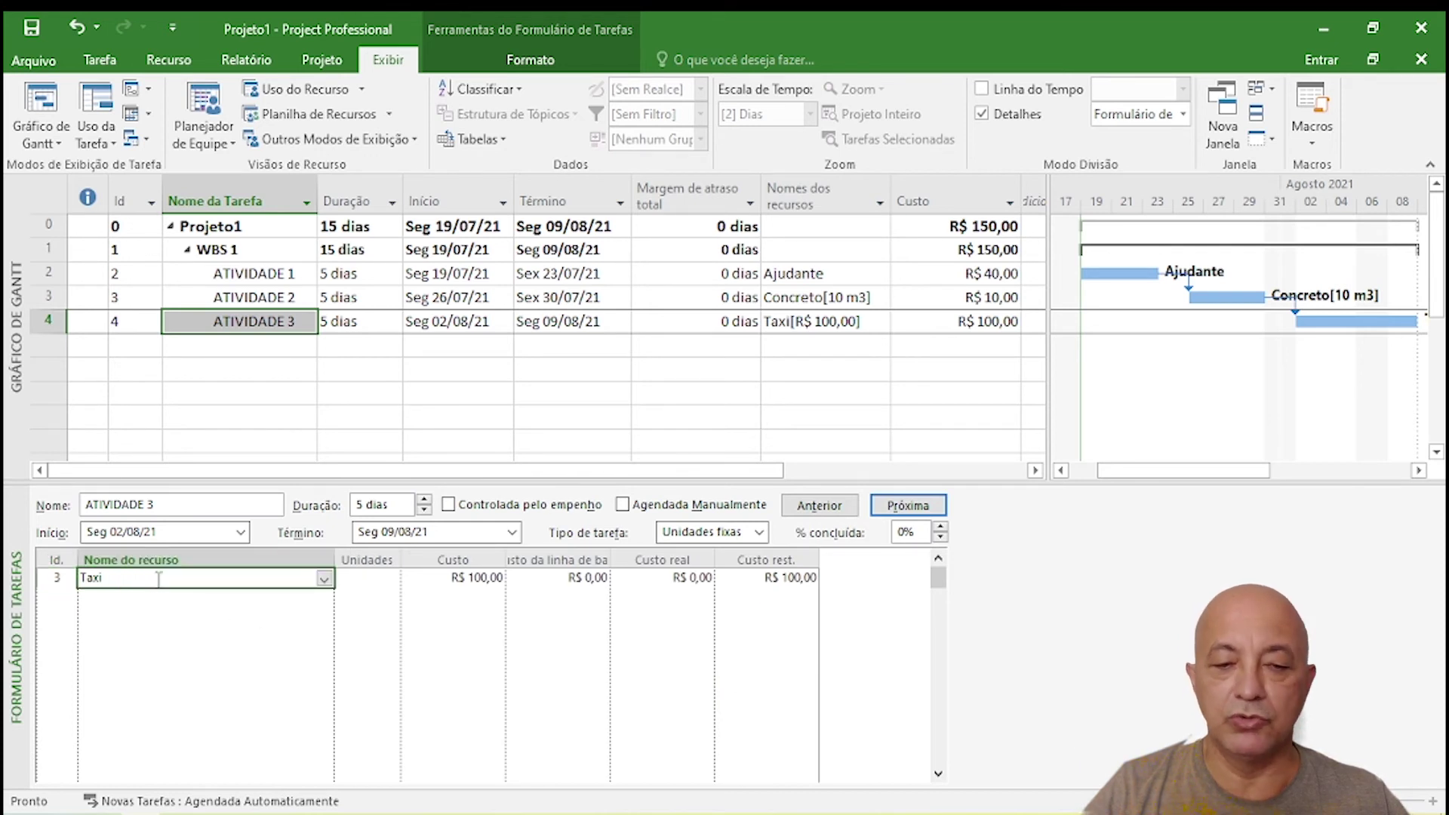
left_click(462, 582)
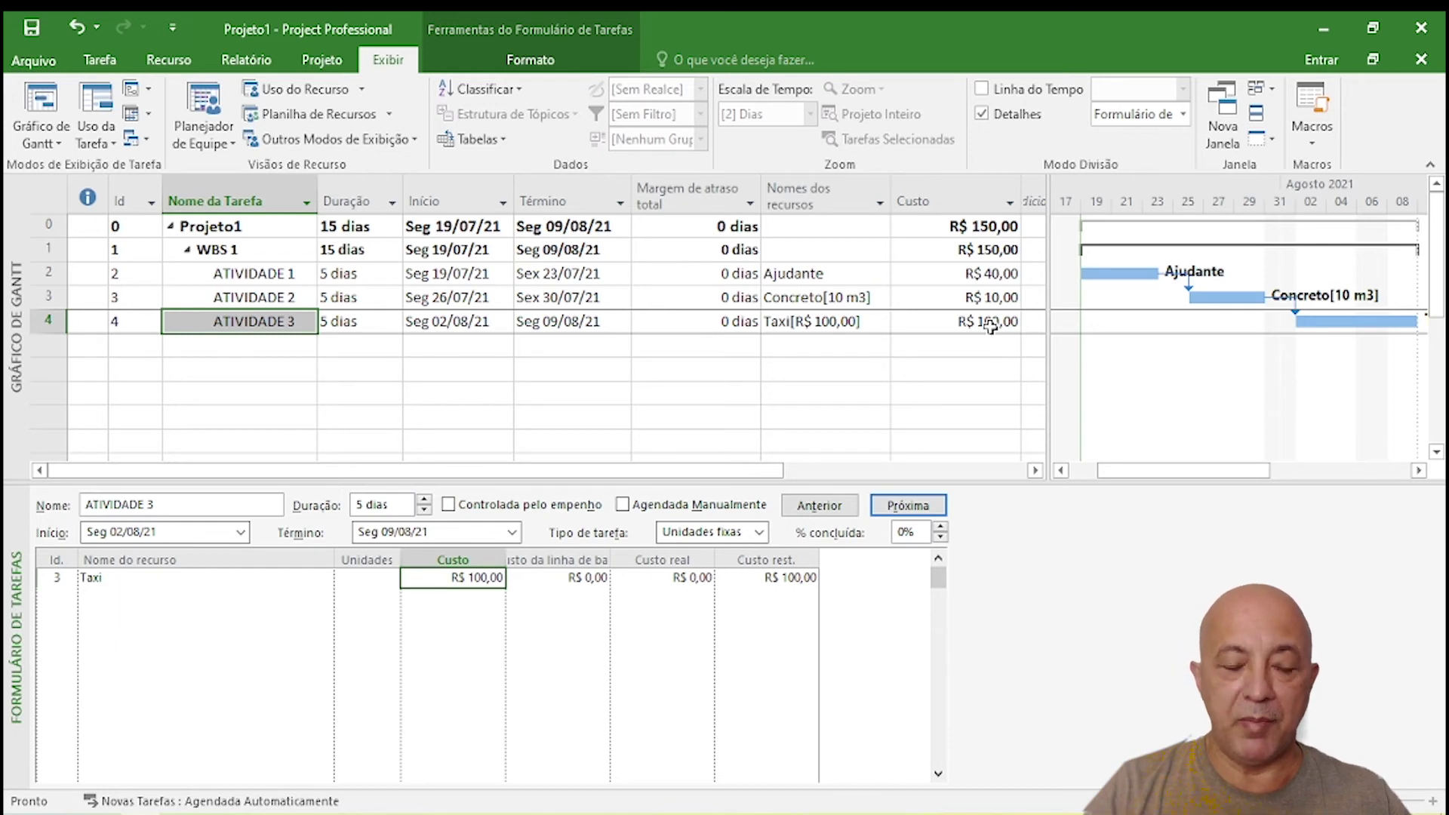
- Switch to Primavera P6 and compare the resources, budgeted units and costs assigned to ATIVIDADE 1, ATIVIDADE 2 and ATIVIDADE 3
left_click(106, 581)
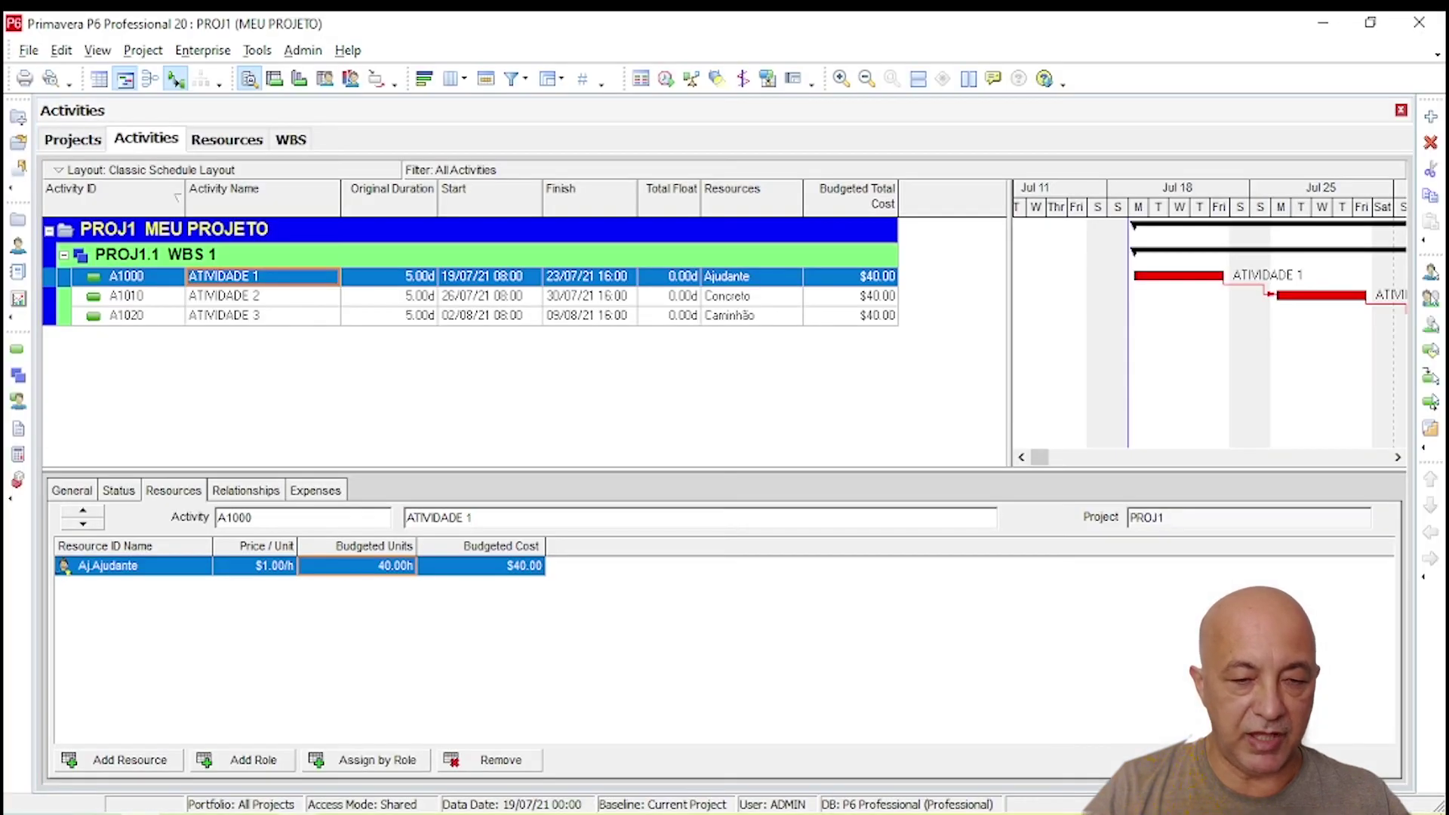
left_click(225, 315)
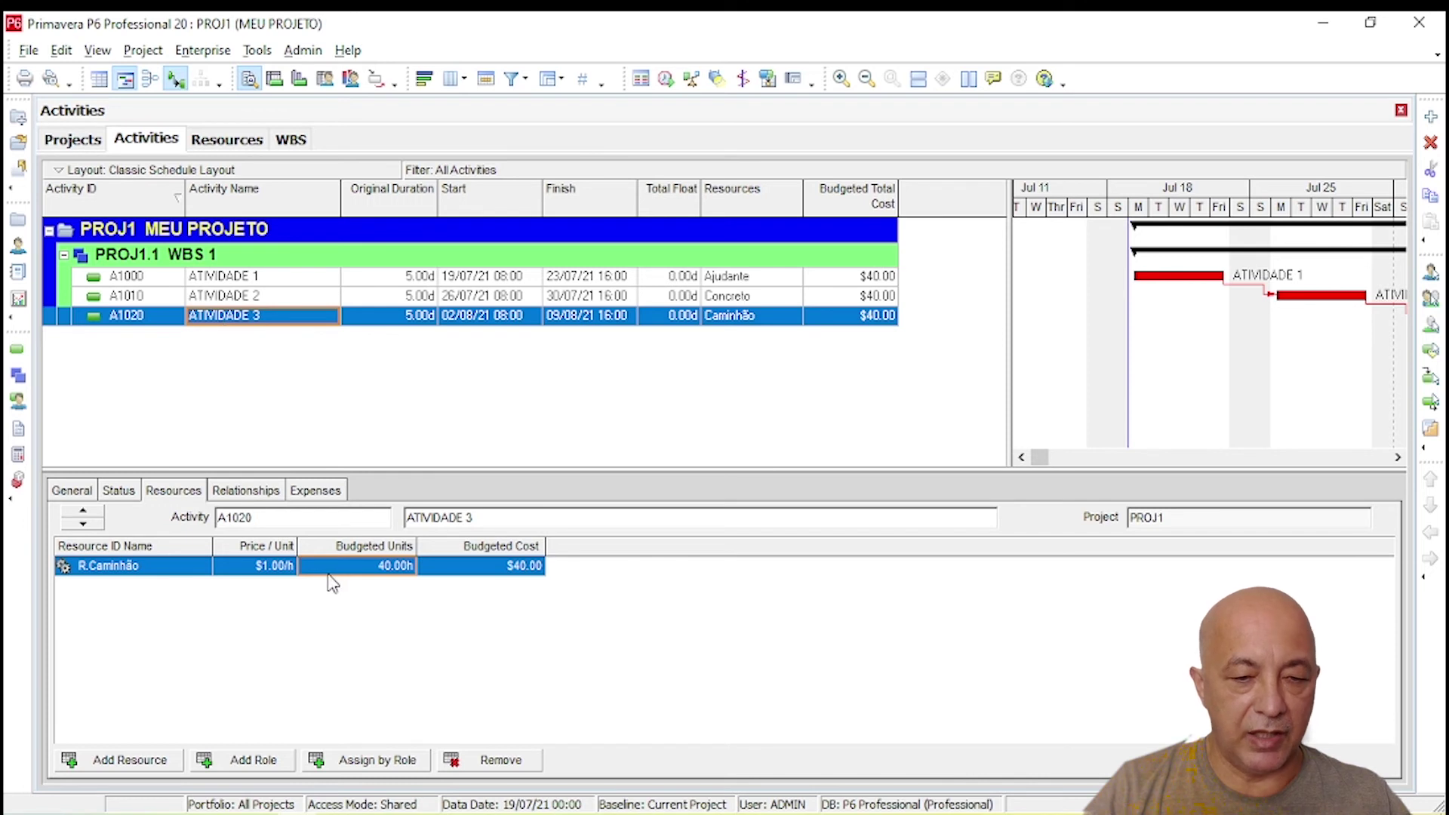
left_click(261, 298)
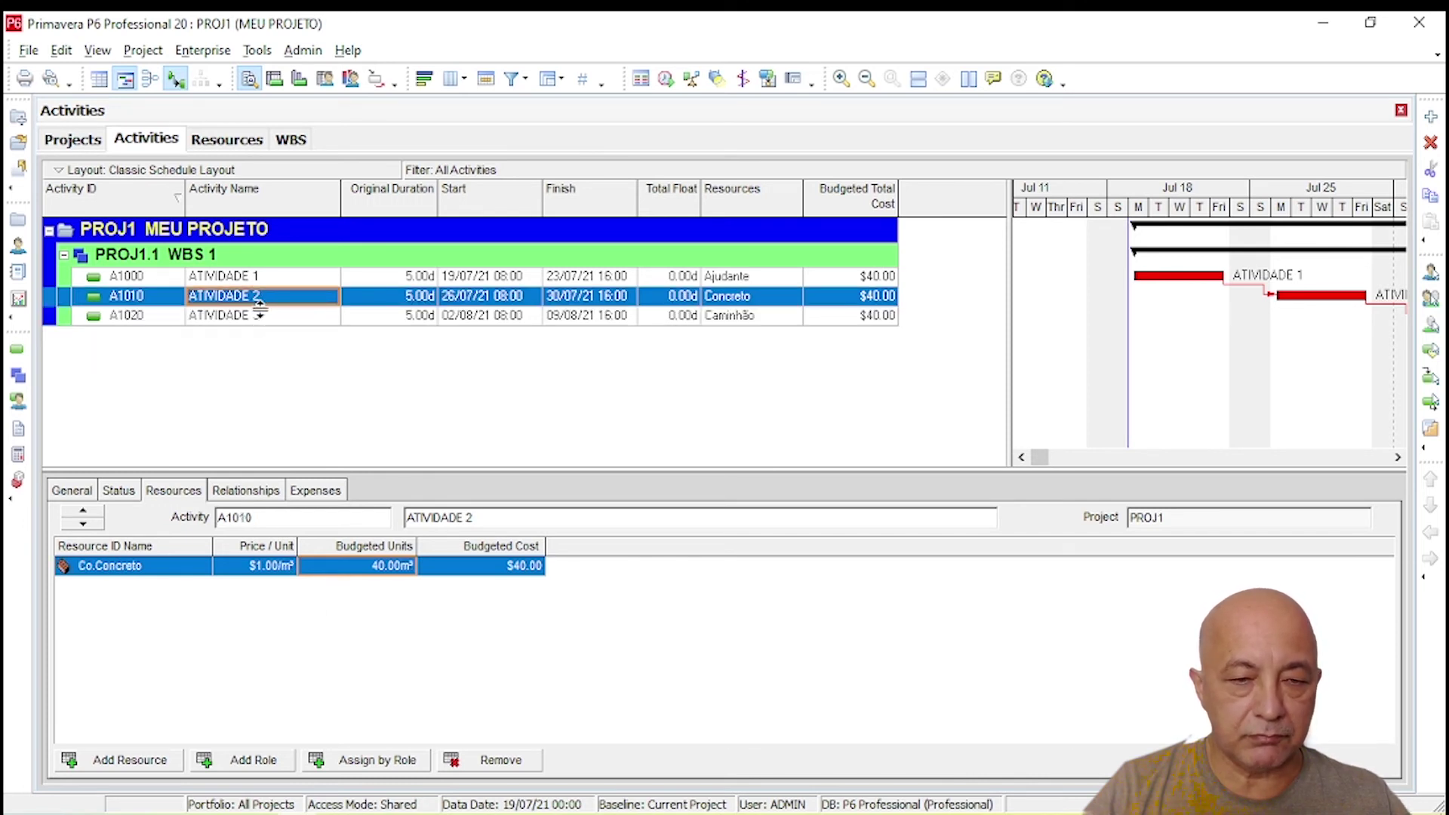
left_click(259, 318)
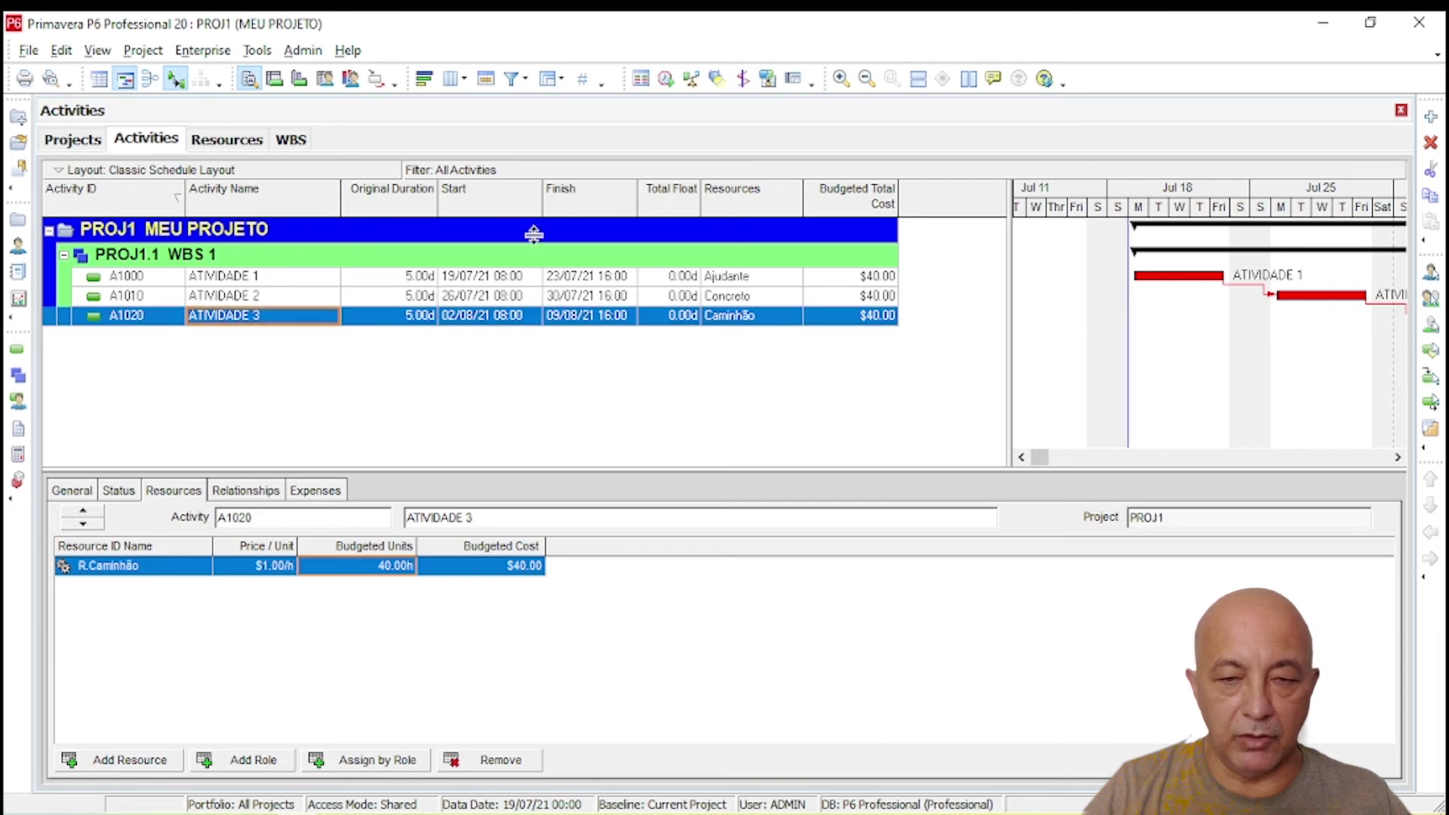
left_click(737, 279)
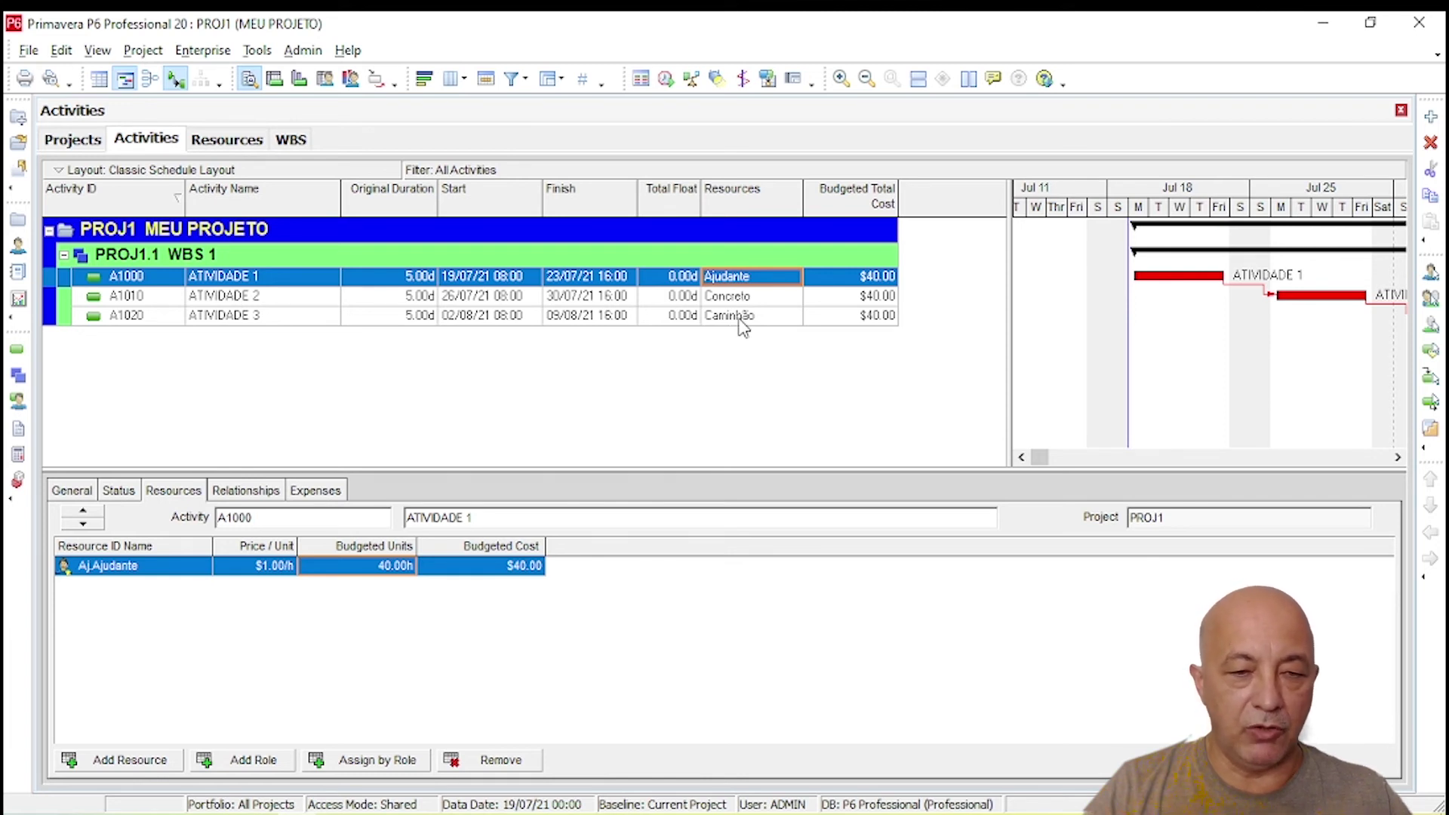
left_click(743, 317)
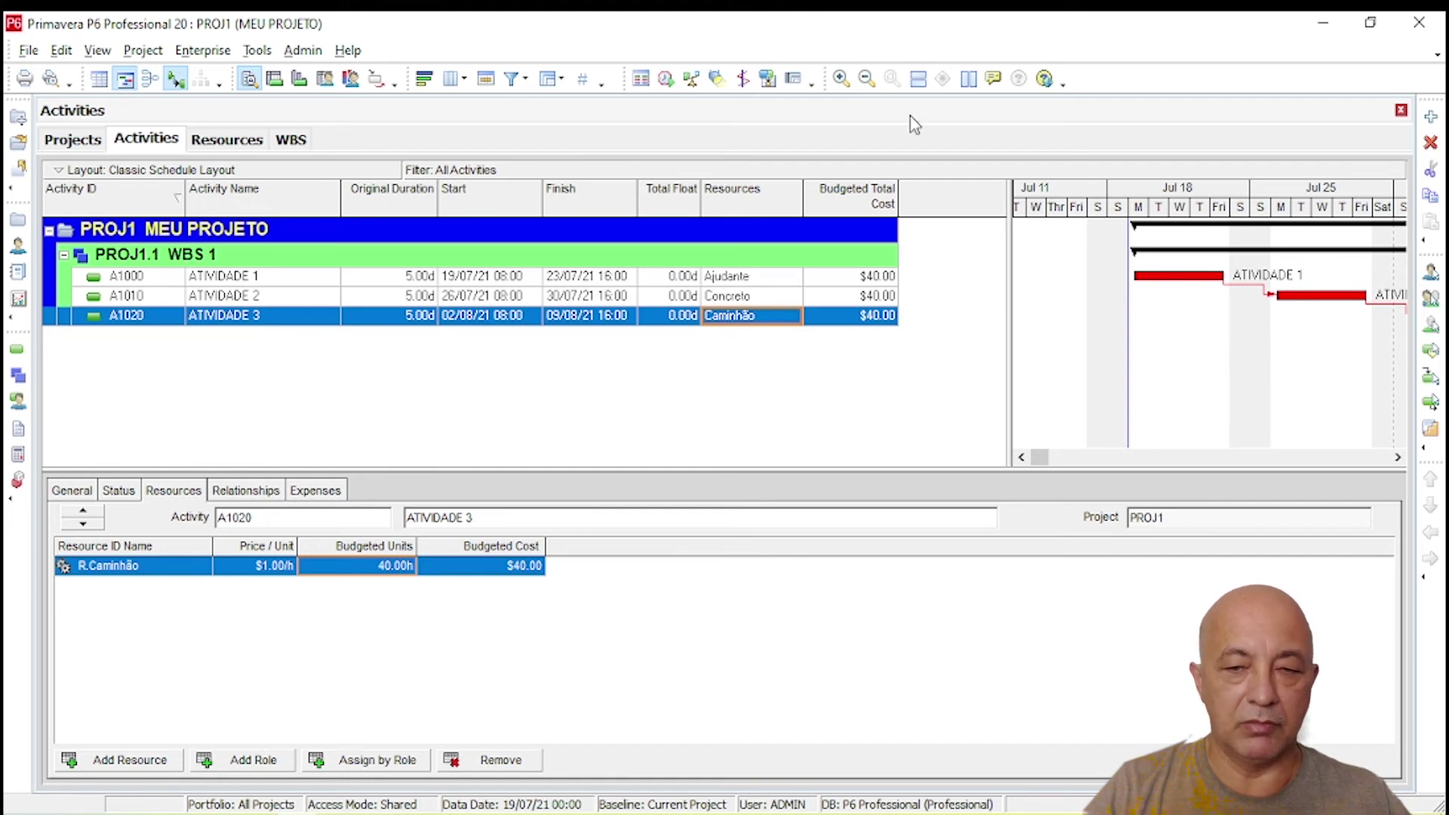
- Add a new activity named ATIVIDADE 4 under WBS 1
left_click(1430, 118)
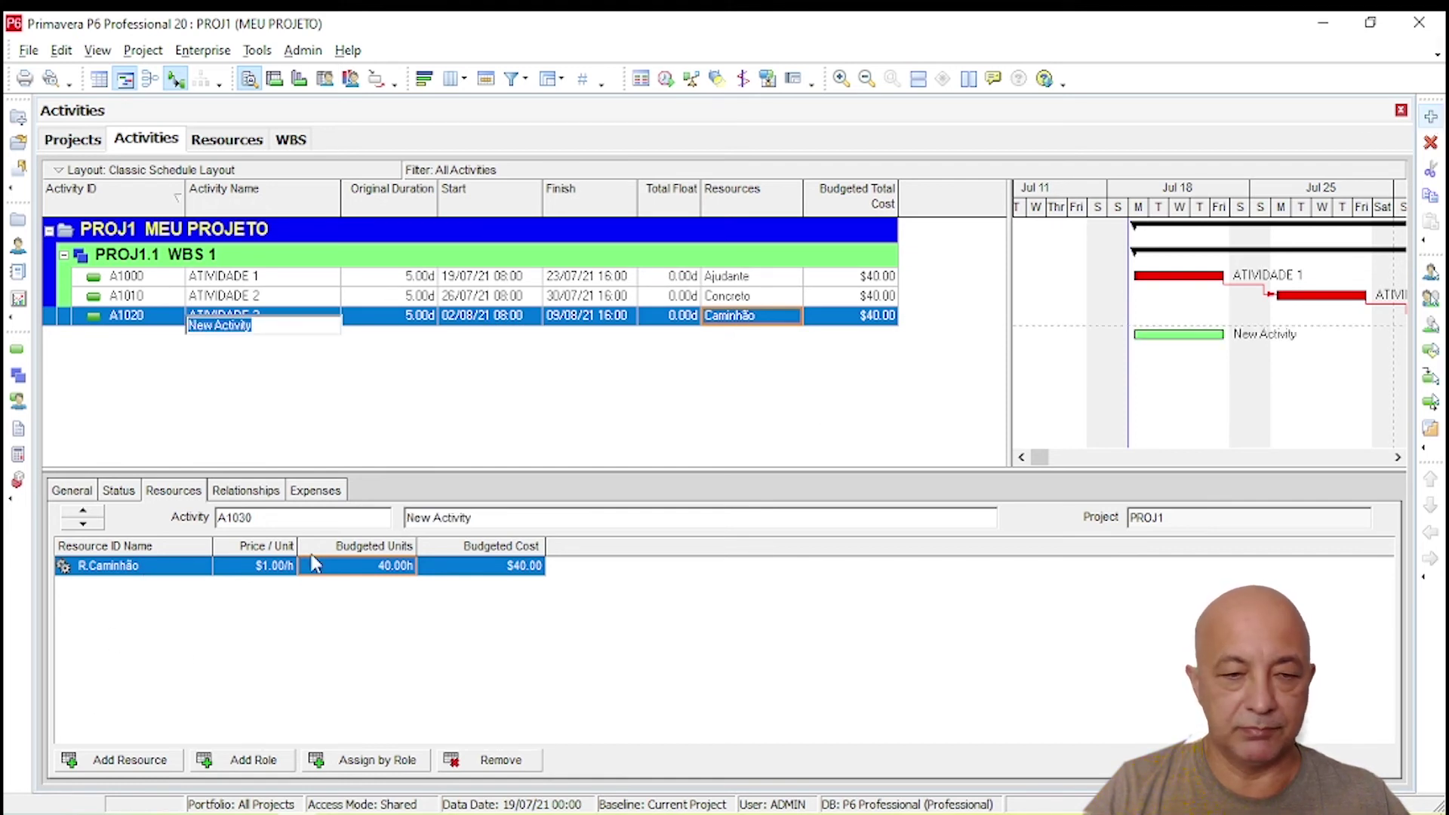
key("Caps_Lock")
type("ATIVIDADE")
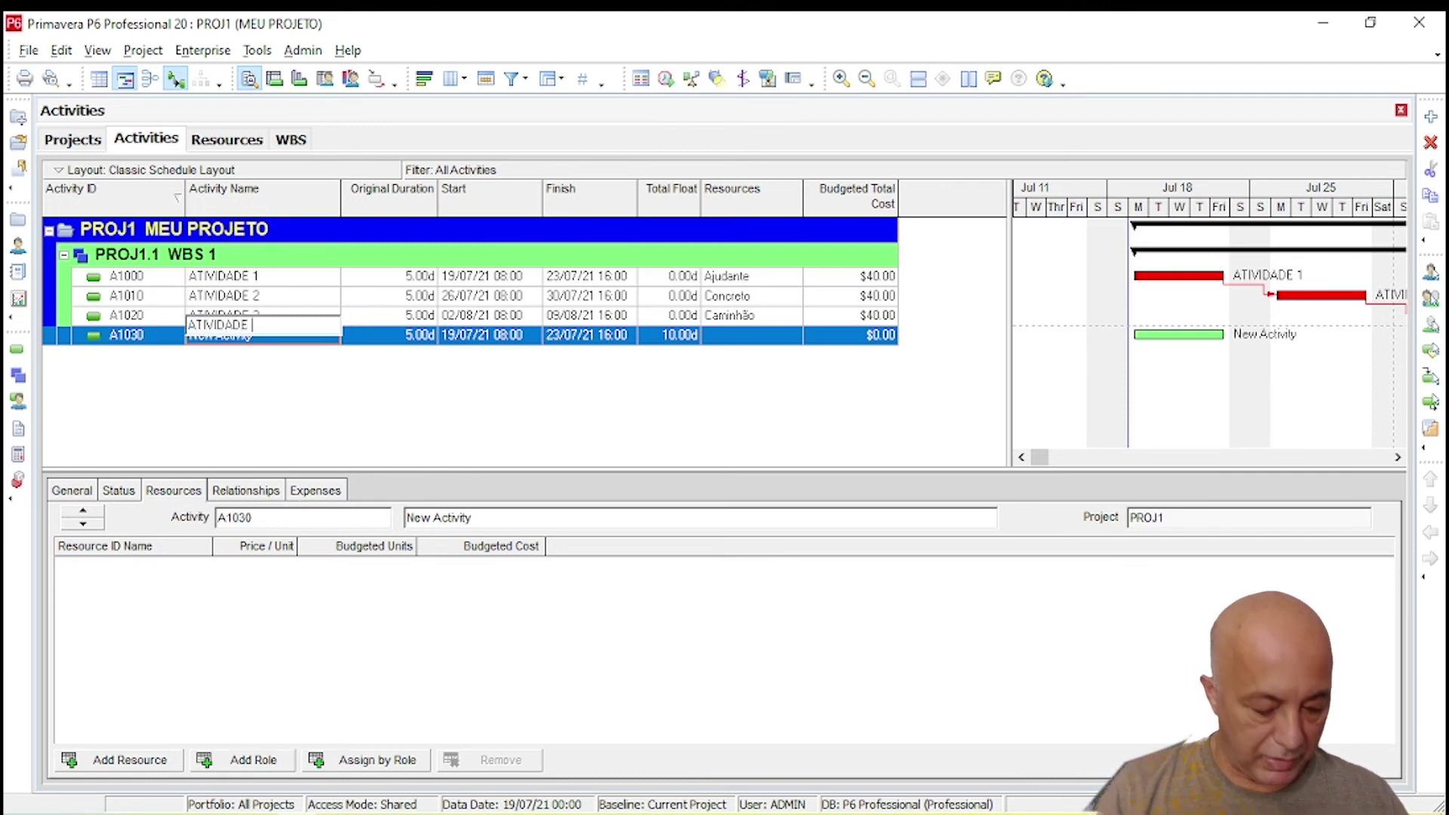
type(" 4")
key("Return")
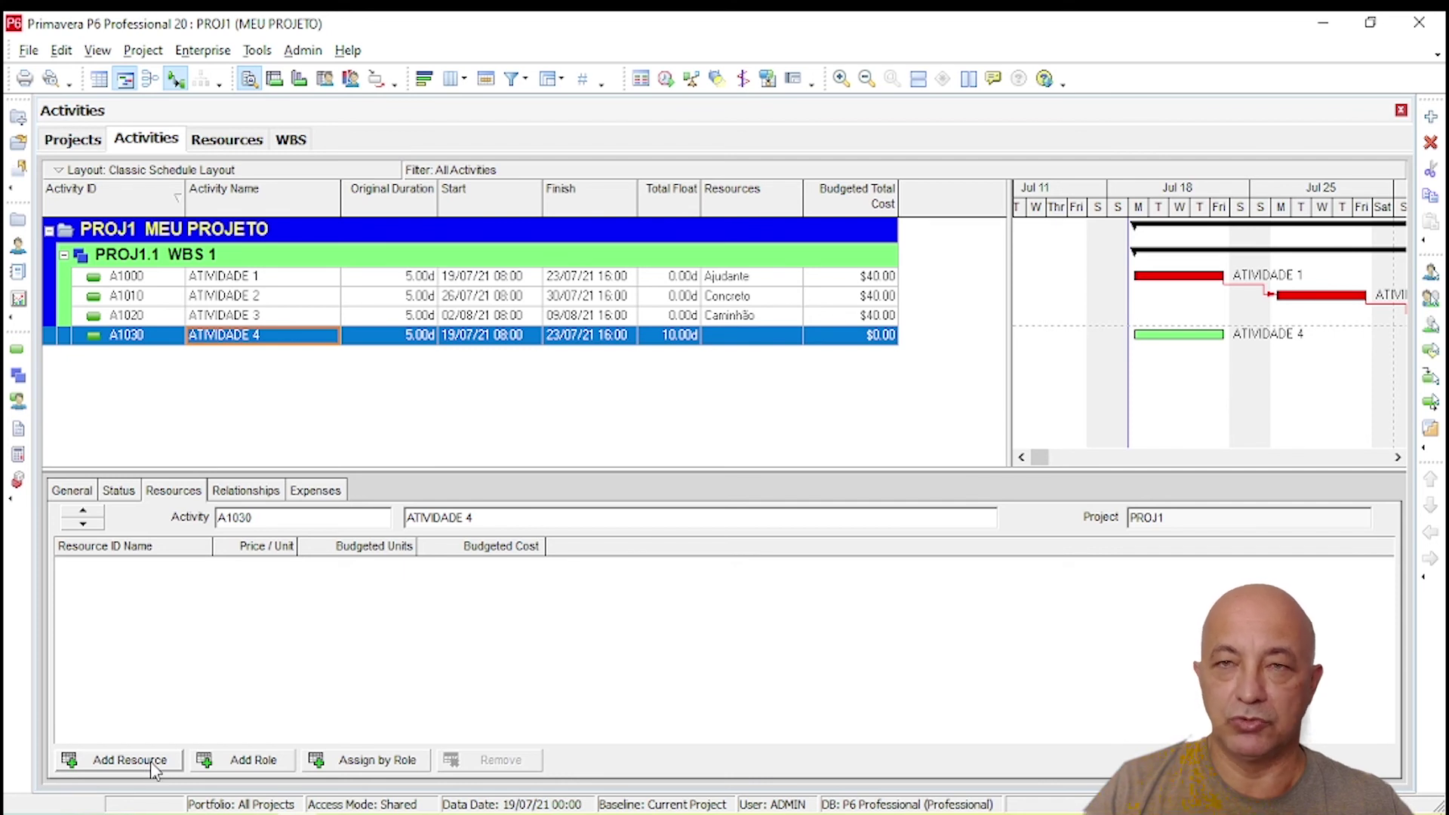
- Add a TAXI expense item to ATIVIDADE 4 with a budgeted cost of 100
left_click(327, 500)
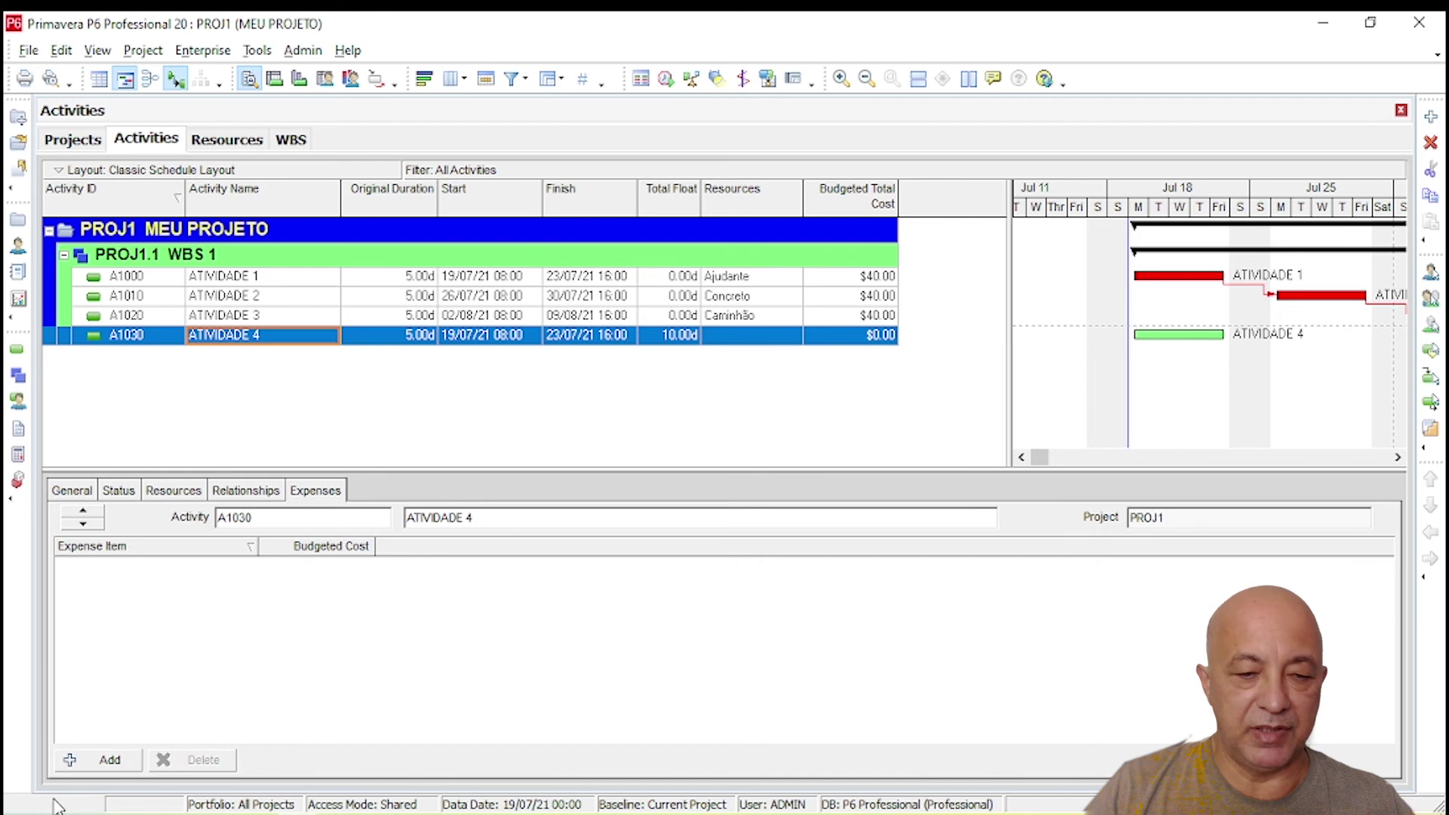
left_click(97, 768)
type("TAX")
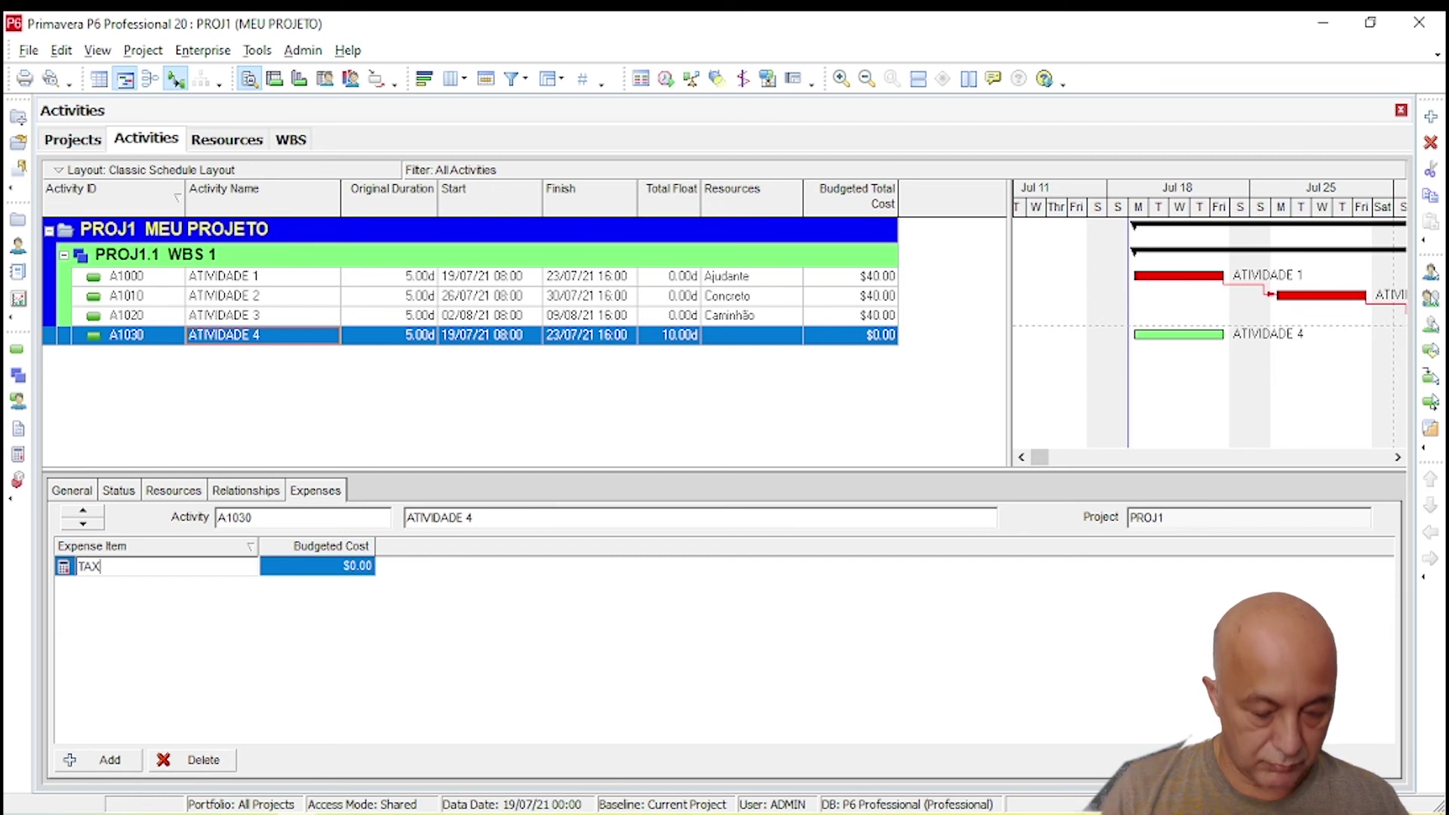
type("I")
key("Return")
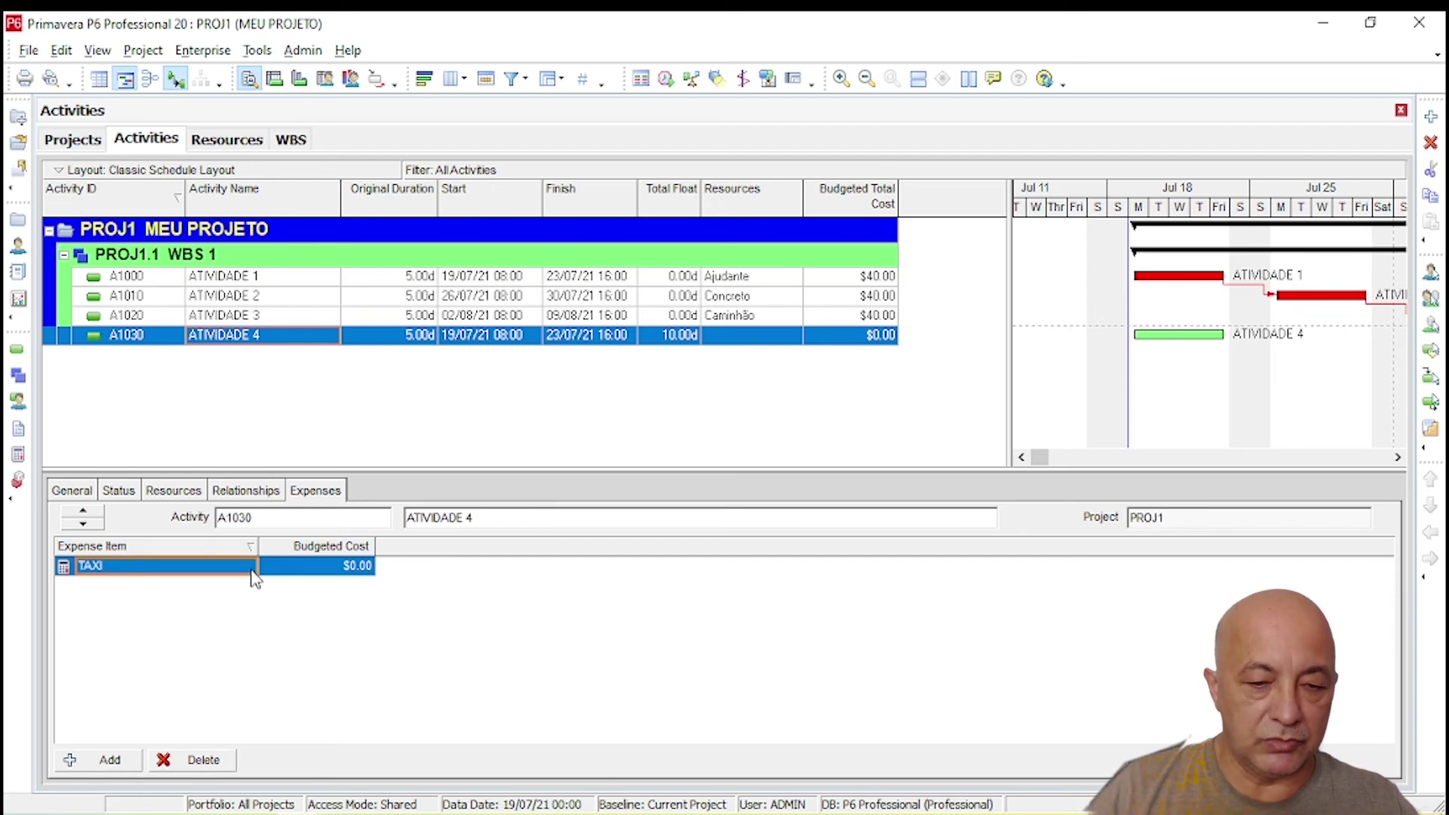
left_click(320, 568)
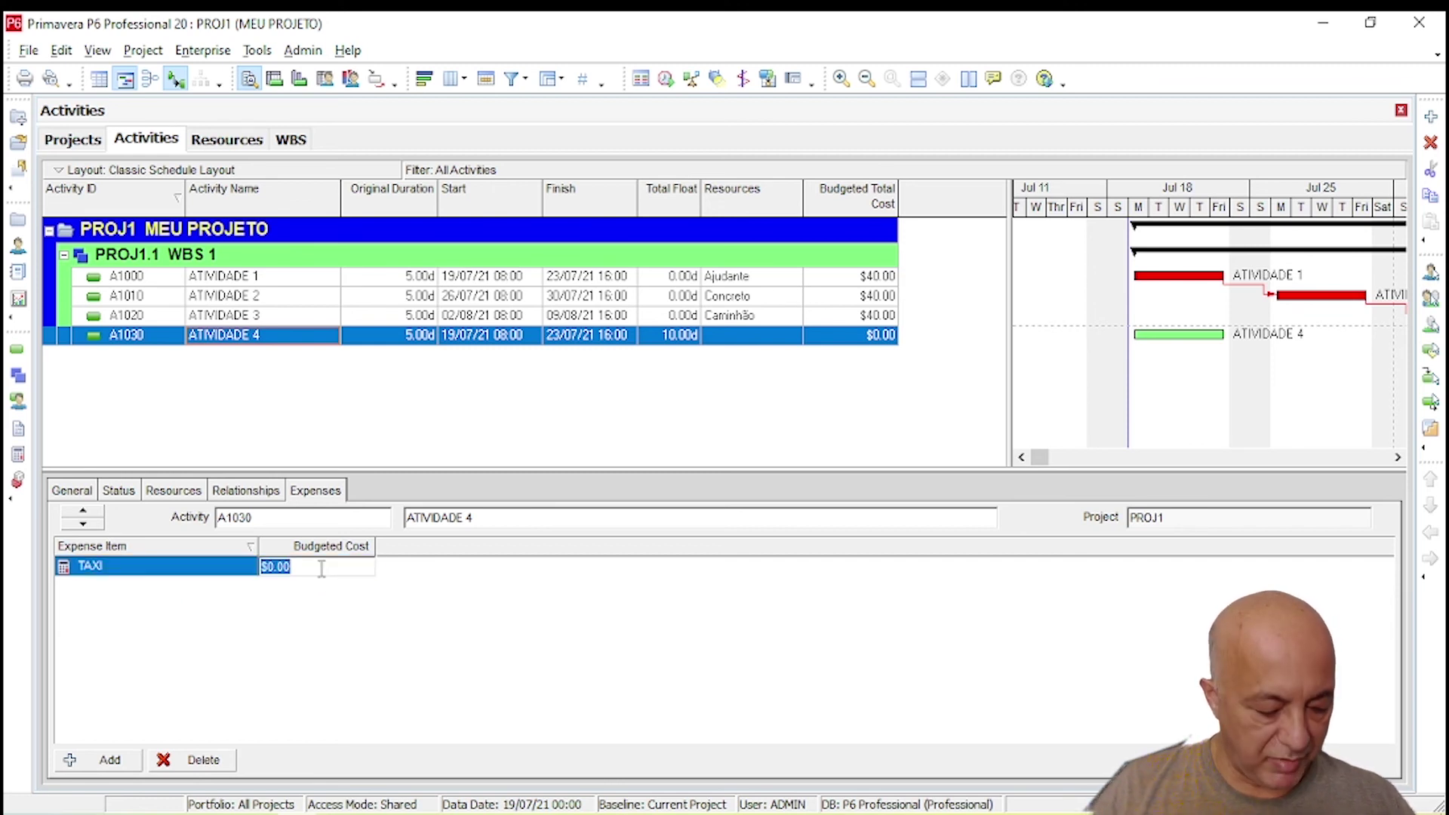
type("100")
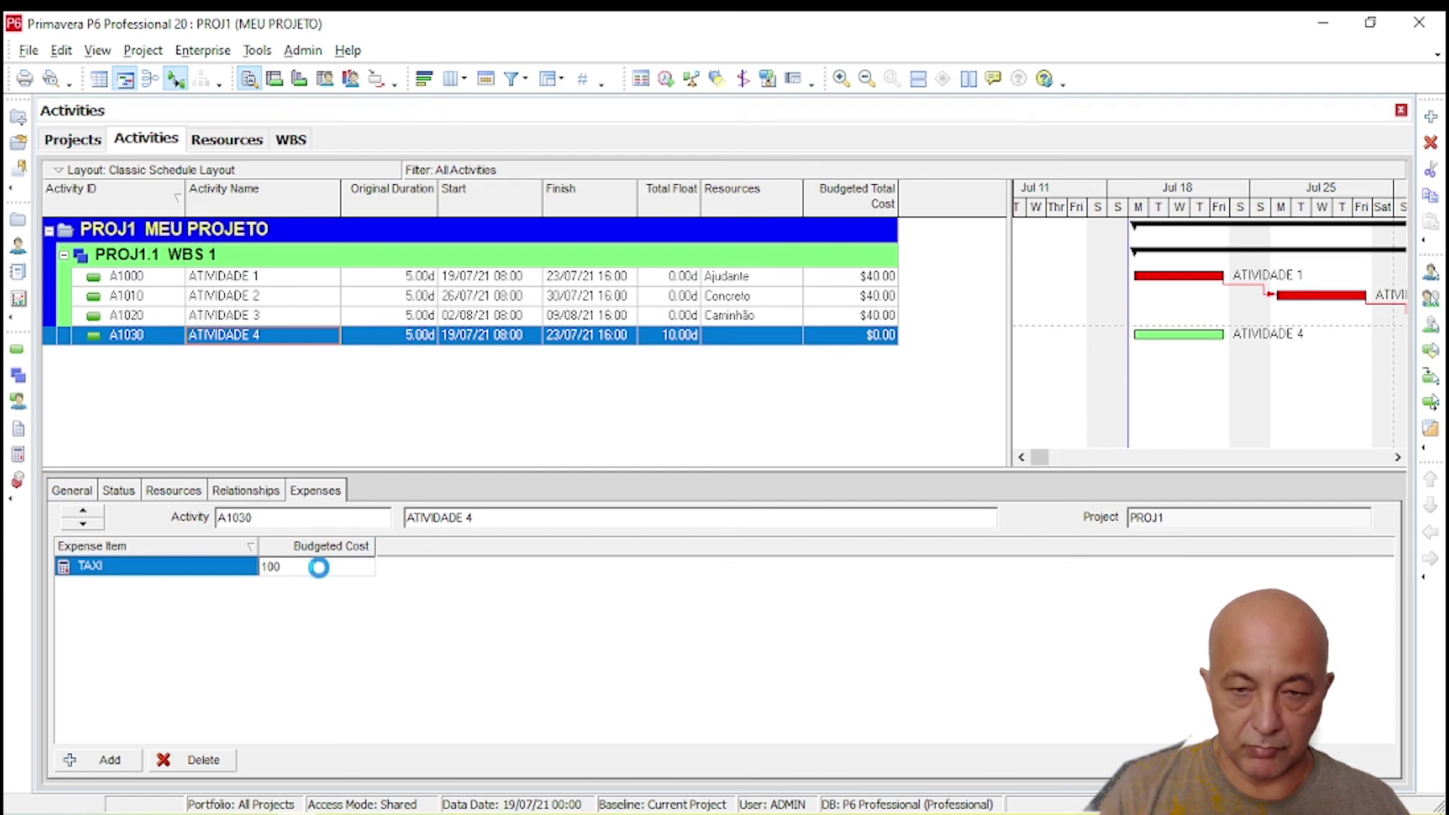
key("Return")
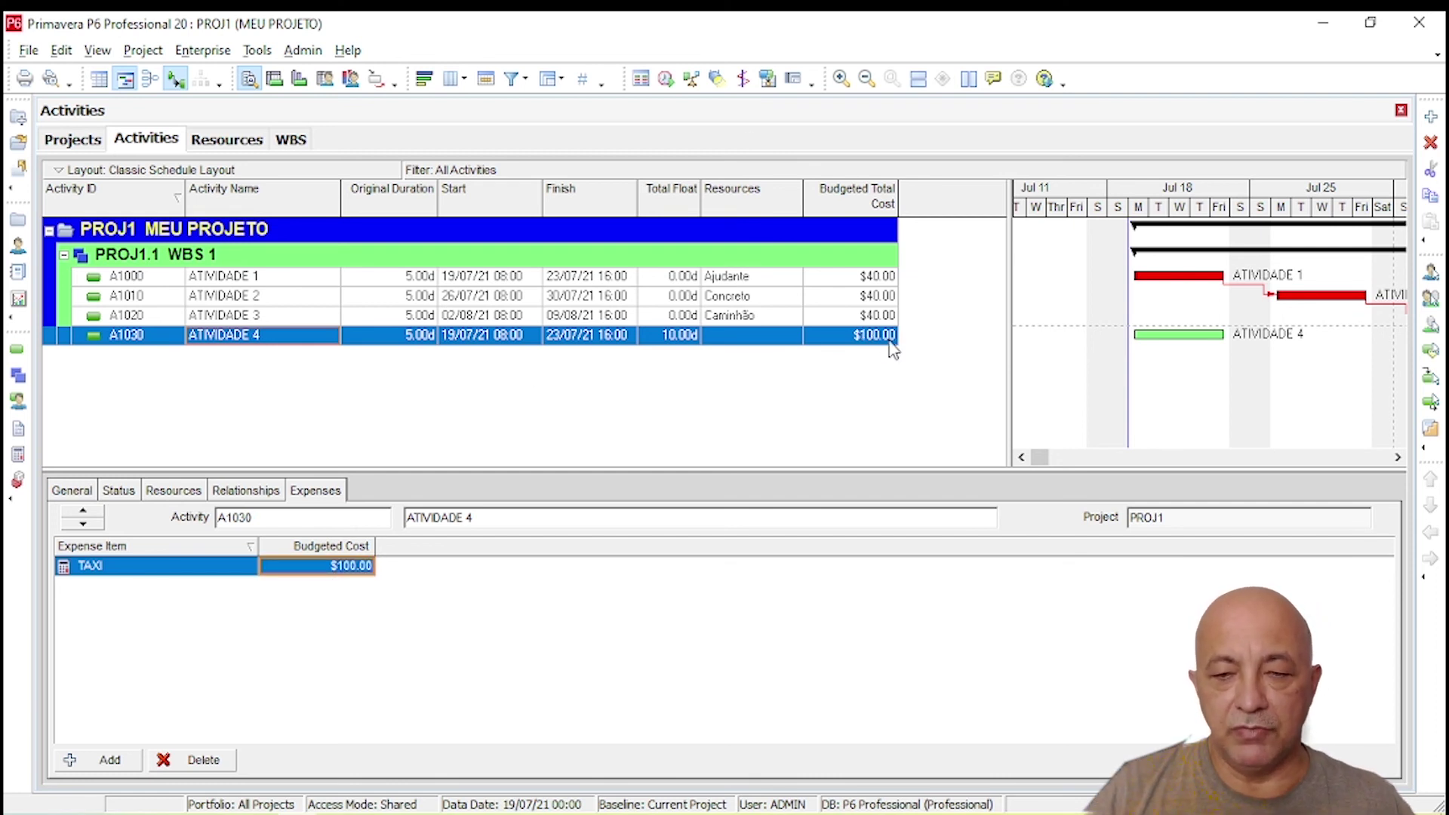